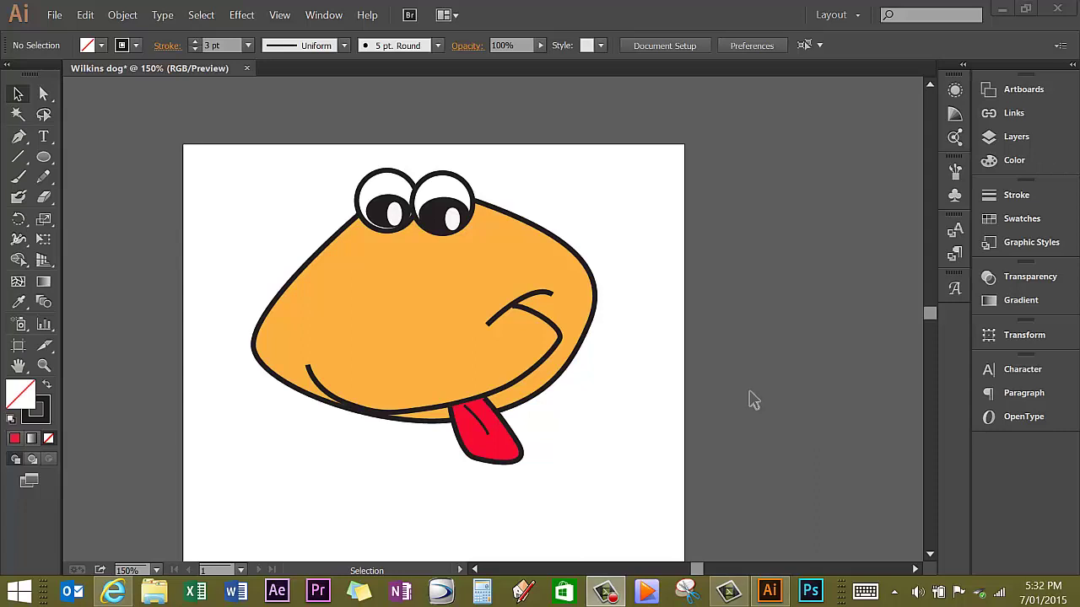
Select all the dog face artwork, move it lower on the artboard, then deselect
click(610, 270)
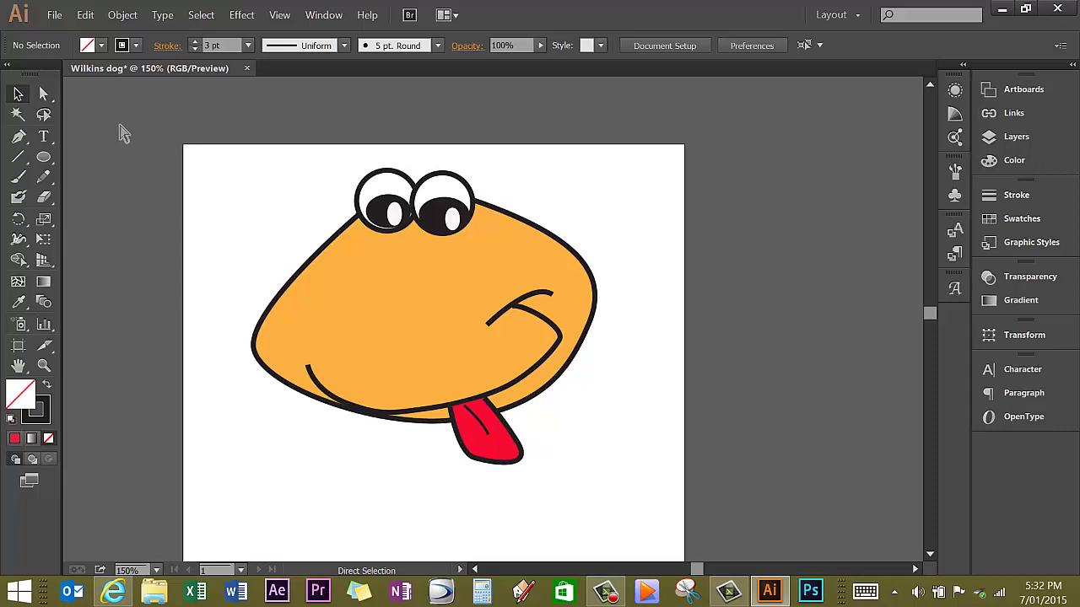
key(ctrl+a)
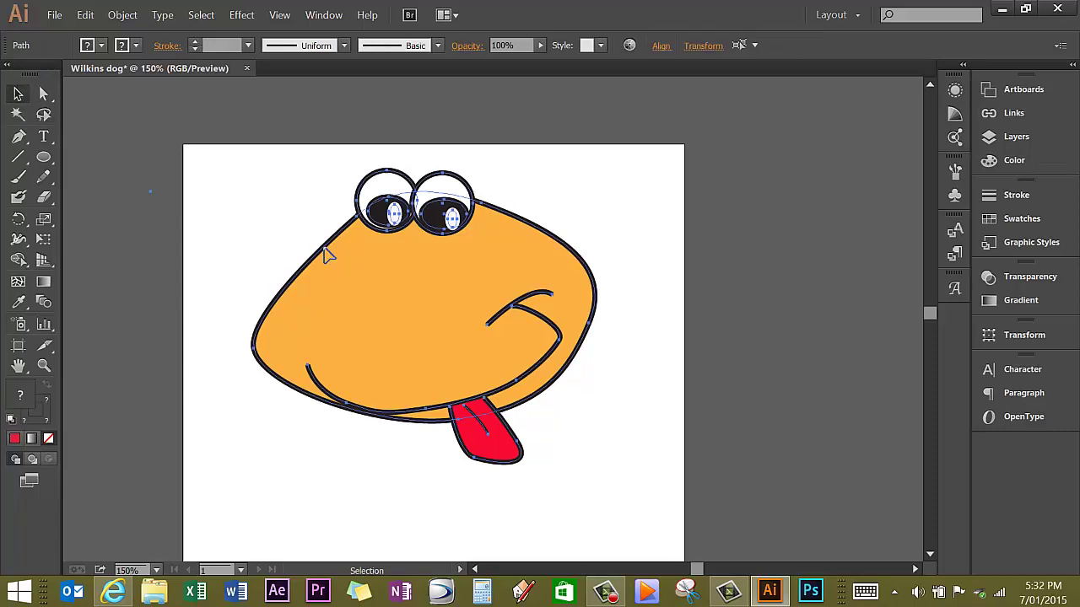
drag(320, 261, 321, 339)
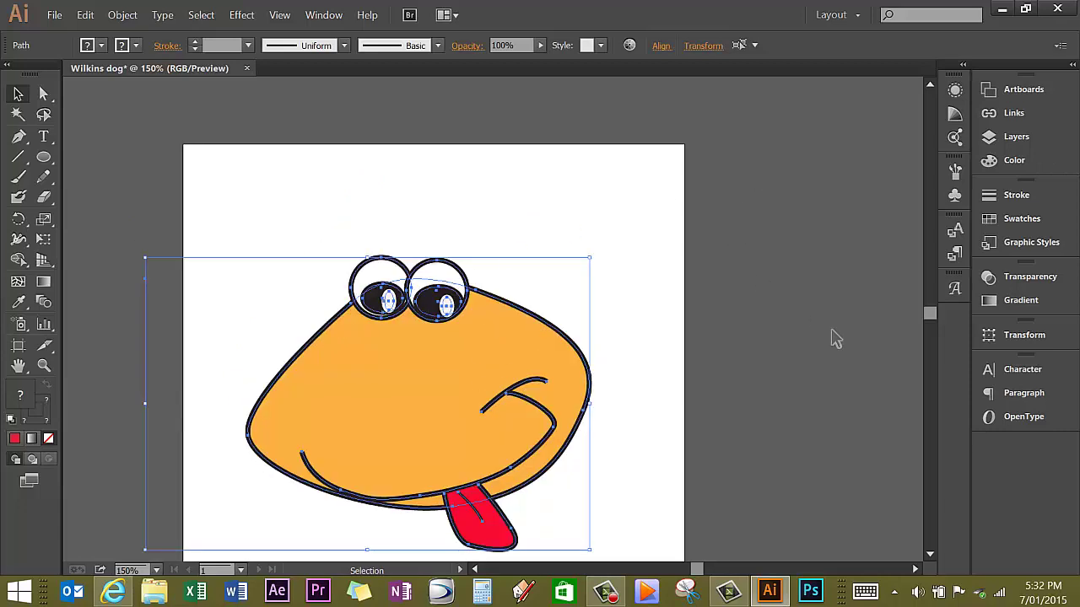
click(659, 168)
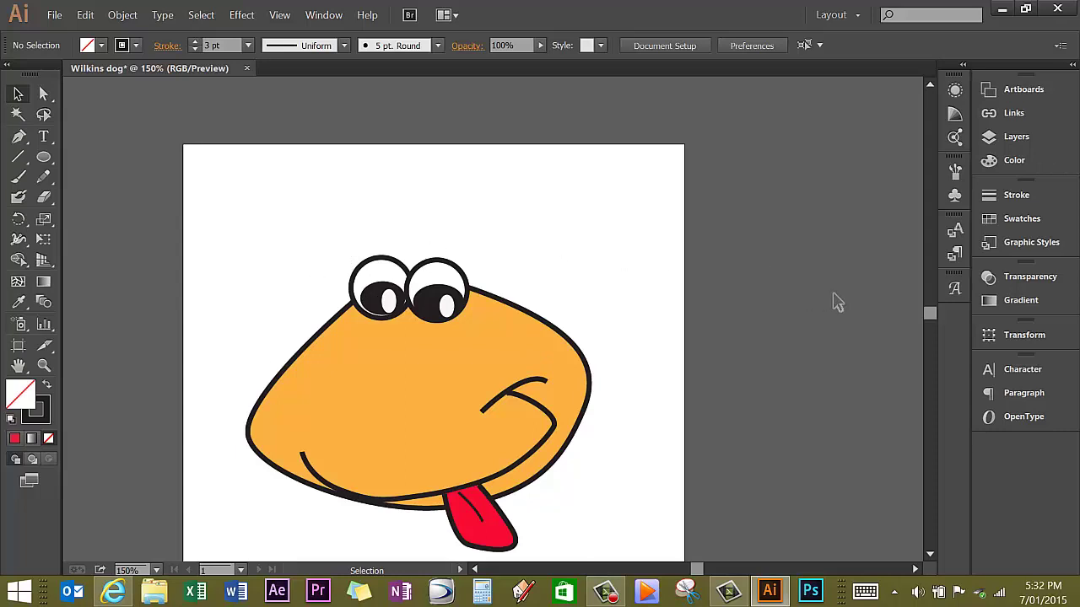
Add a new layer above Layer 1 in the Layers panel and rename it Ears
click(1013, 141)
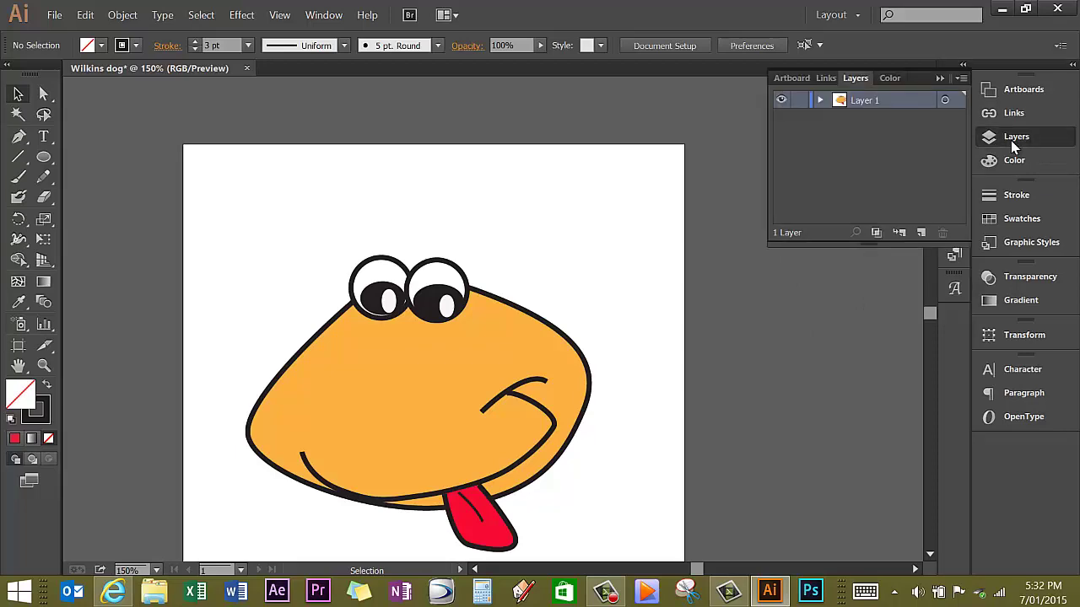
click(323, 21)
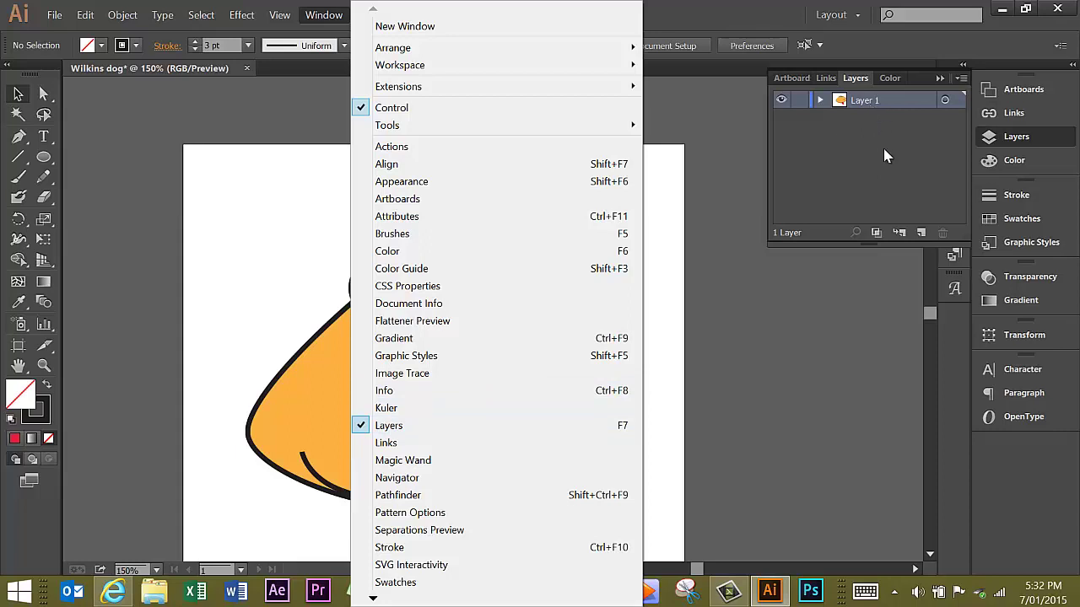
click(864, 195)
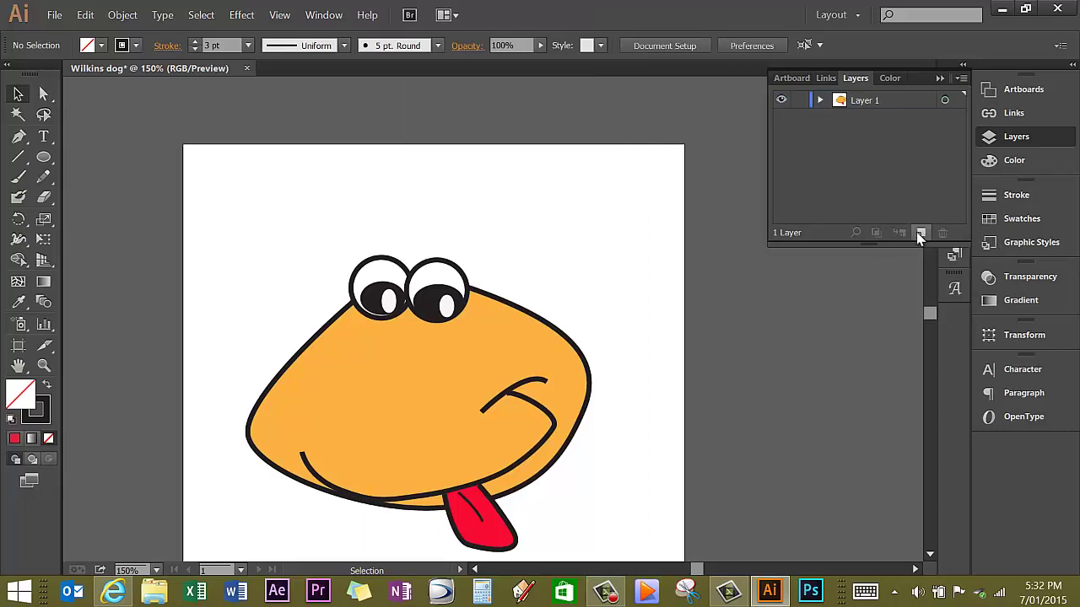
click(920, 233)
double_click(868, 102)
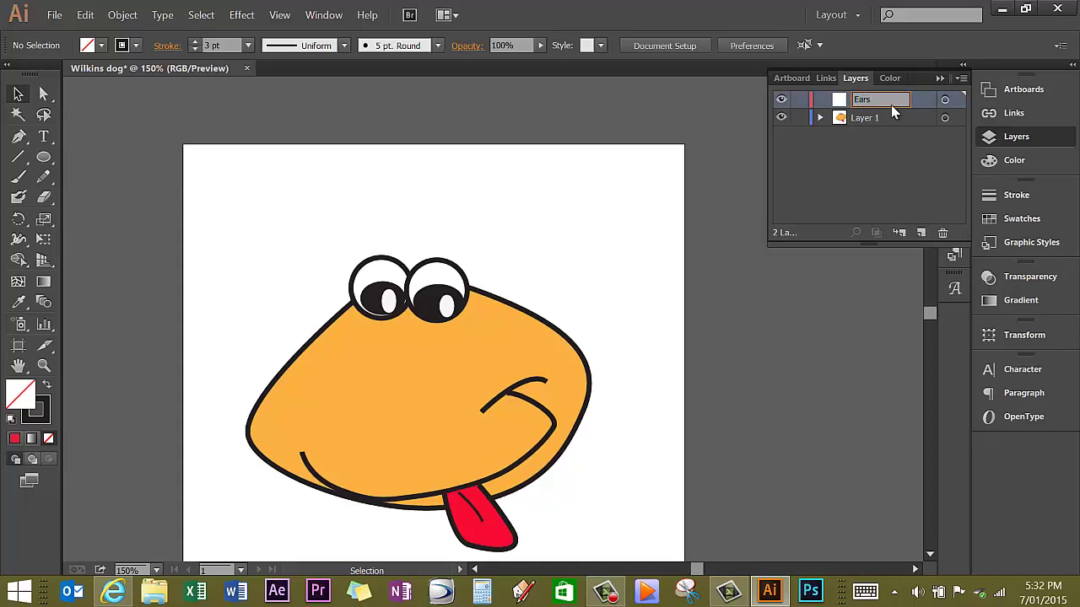
key(Return)
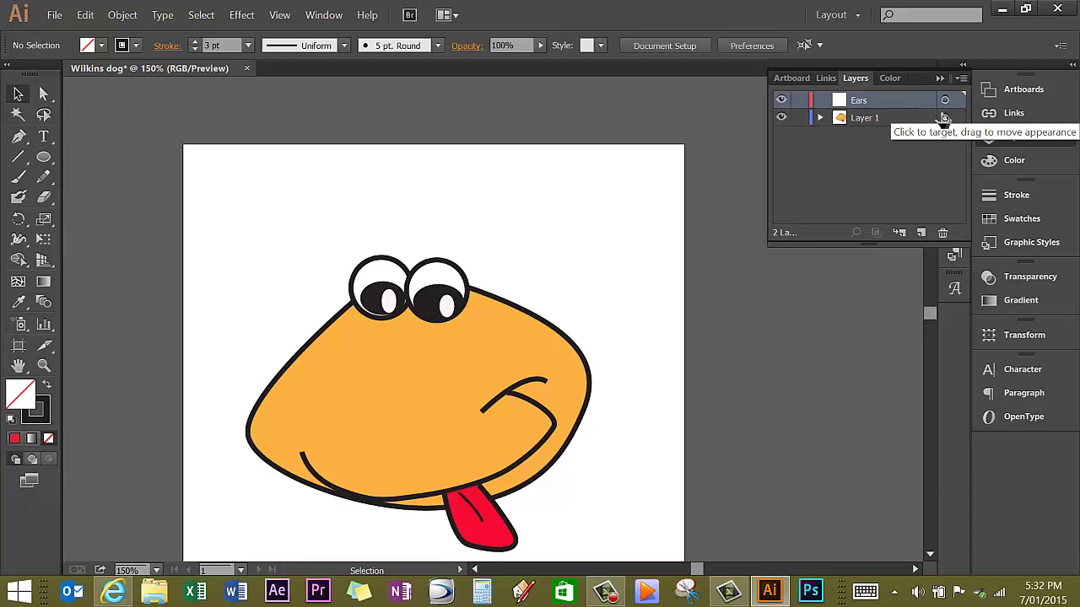
Sample the orange face's fill and 6 pt stroke with the Eyedropper
click(19, 137)
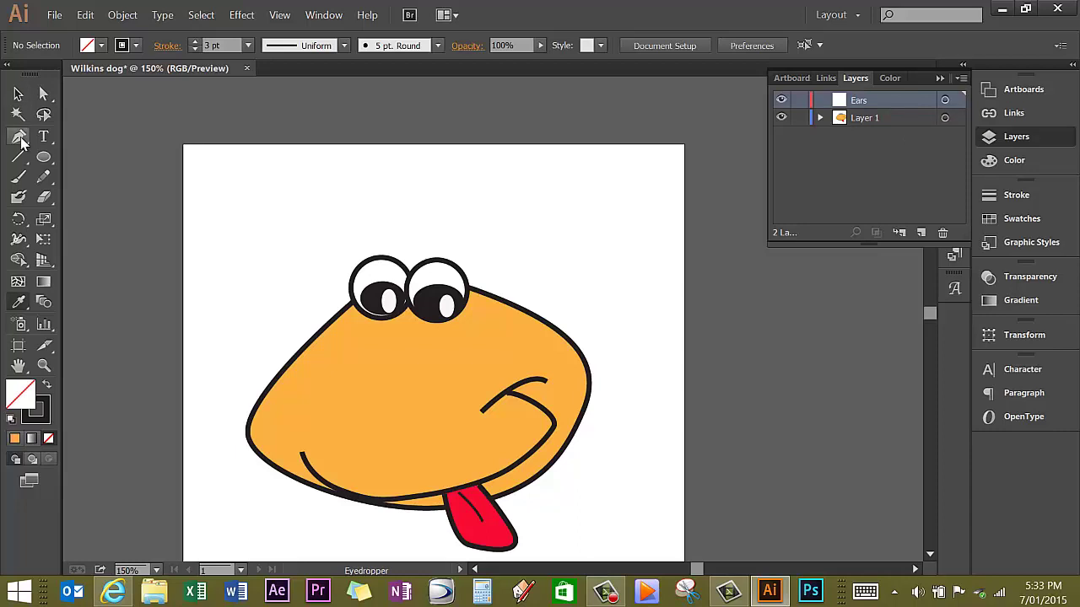
click(18, 302)
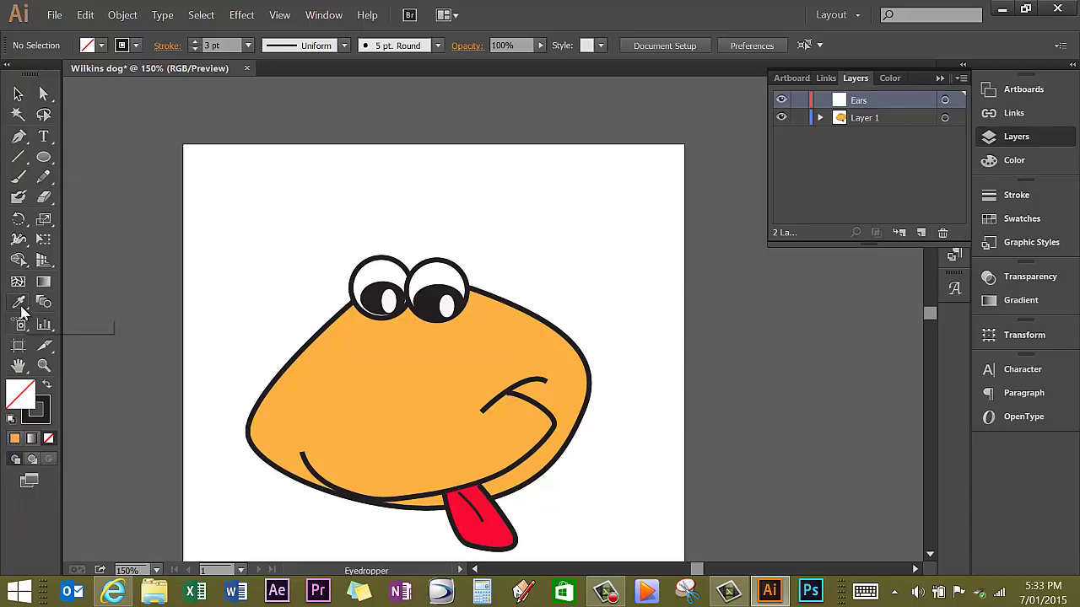
click(335, 359)
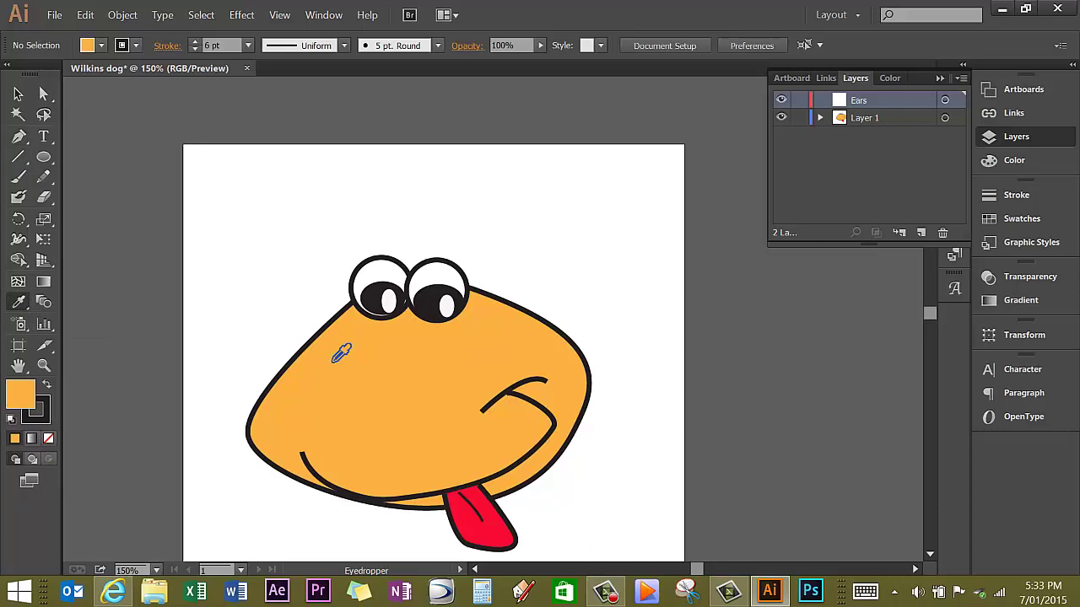
Draw the left ear as a closed curved Pen path above the left eye
click(18, 138)
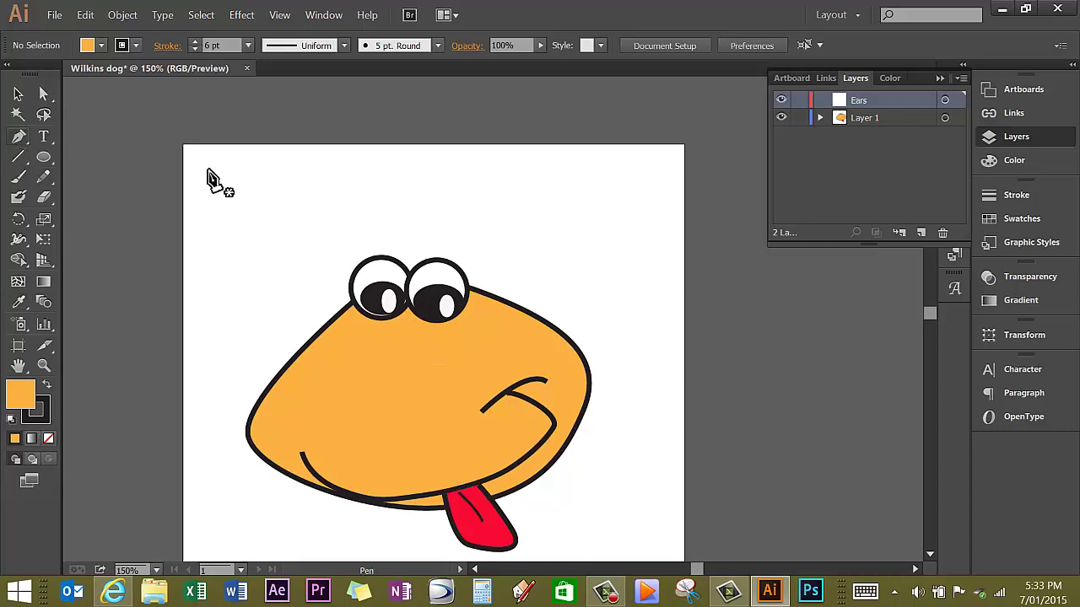
click(392, 253)
mouse_move(367, 201)
mouse_down()
mouse_move(305, 228)
mouse_move(324, 257)
mouse_move(309, 285)
mouse_move(275, 303)
mouse_up()
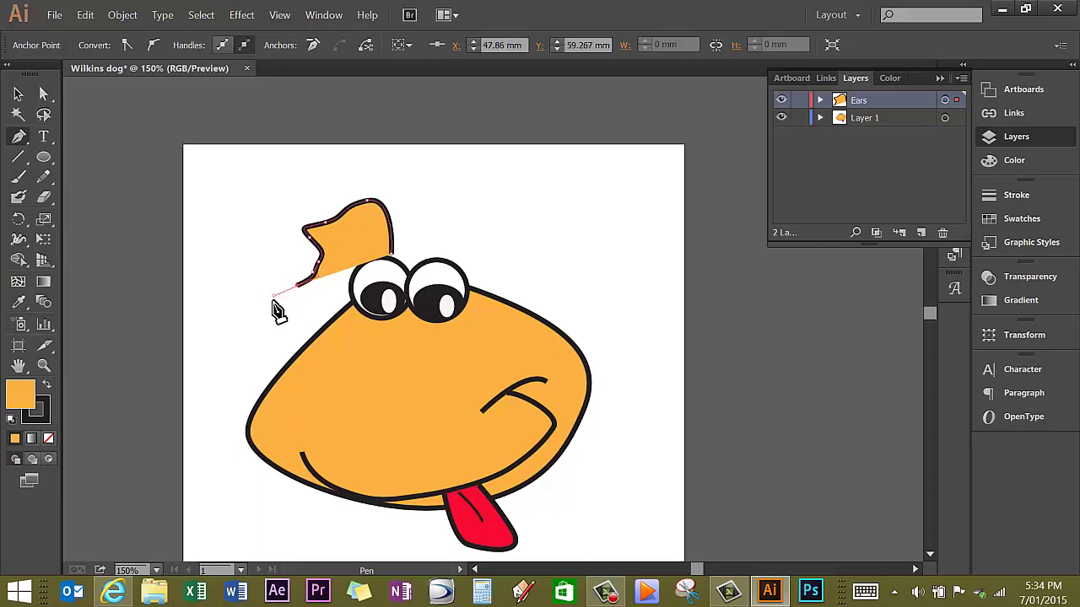
click(330, 314)
drag(330, 314, 353, 305)
click(353, 302)
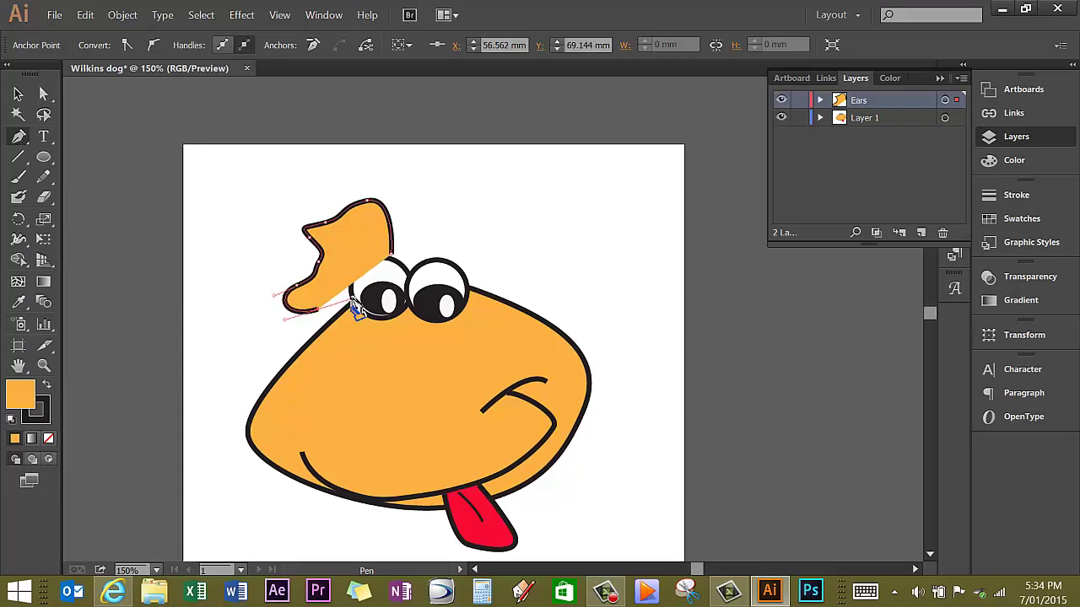
click(393, 262)
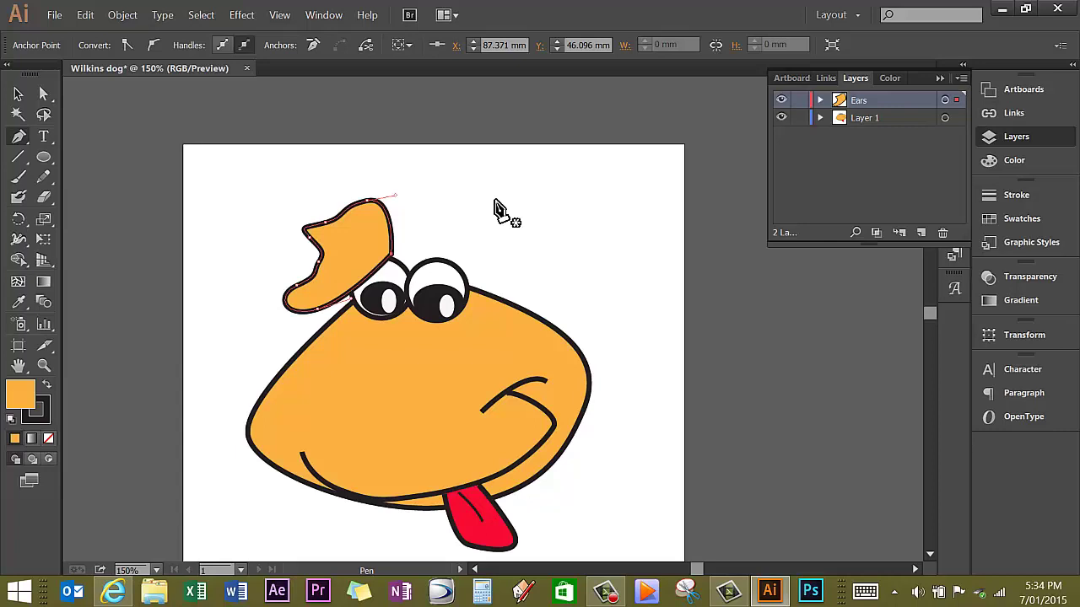
Deselect the ear and set the Pen's fill to None
ctrl+click(234, 269)
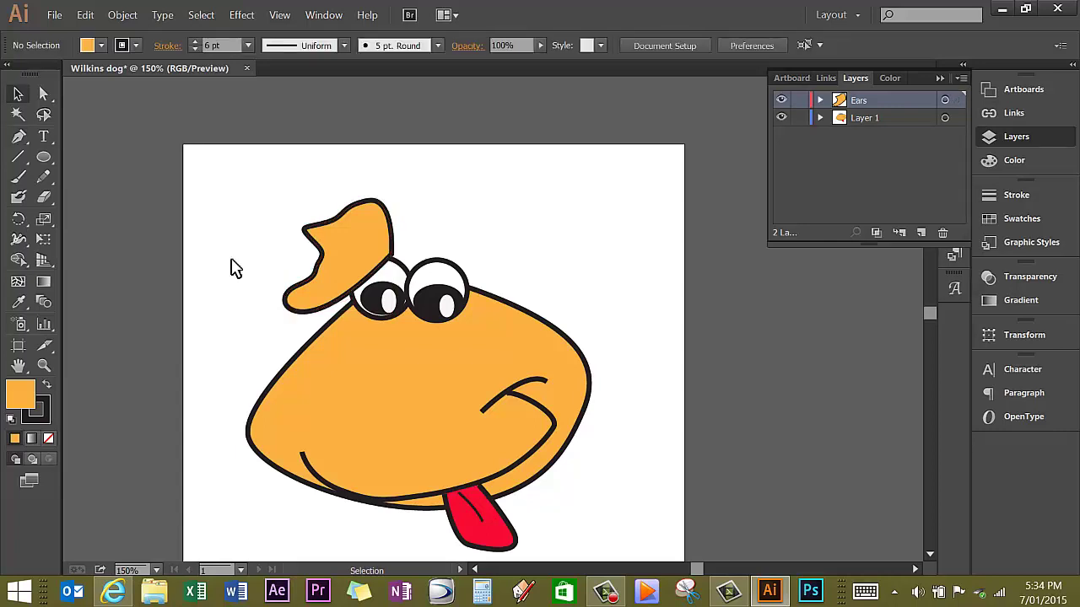
click(20, 138)
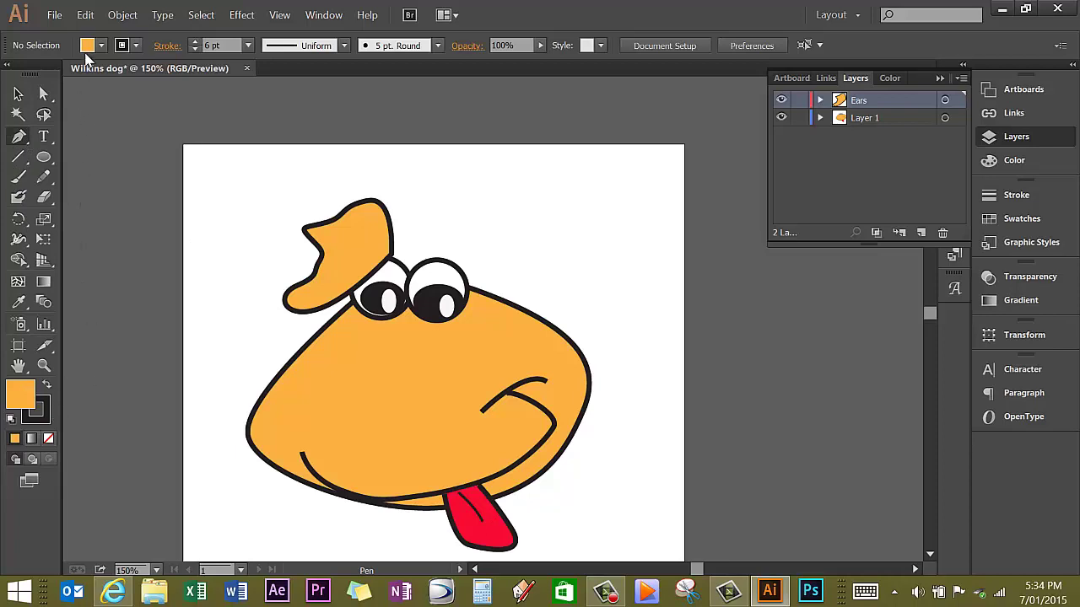
click(86, 45)
click(12, 74)
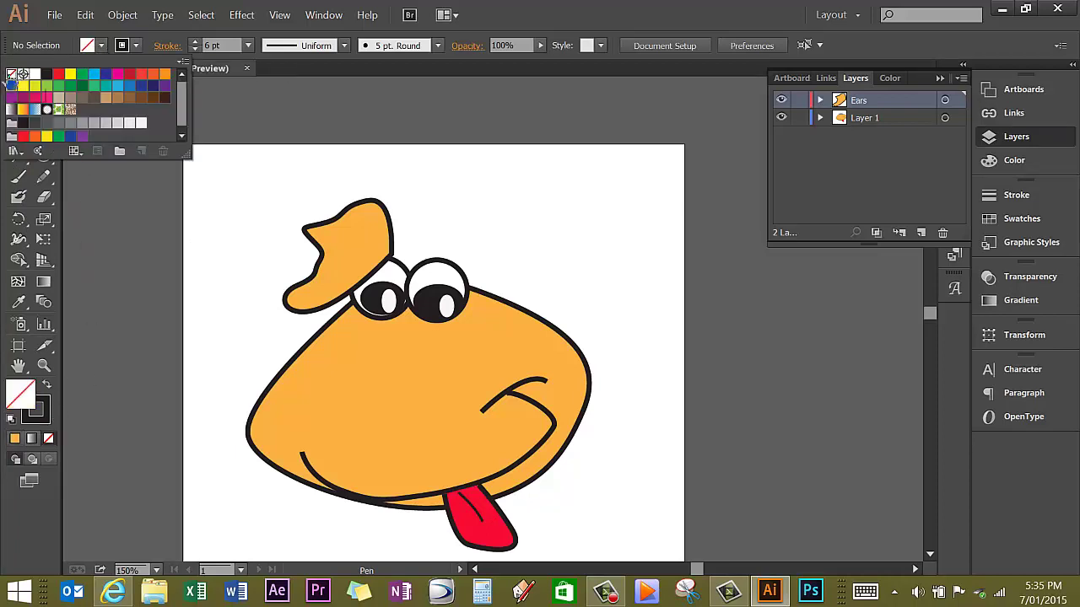
click(351, 245)
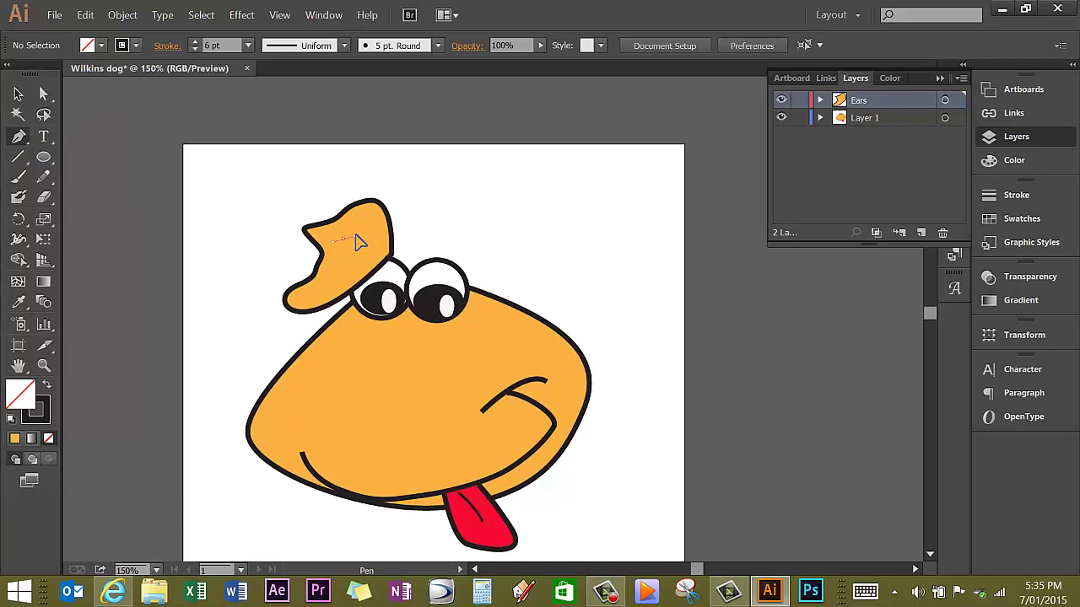
Draw a short curved crease line across the upper part of the left ear
click(359, 238)
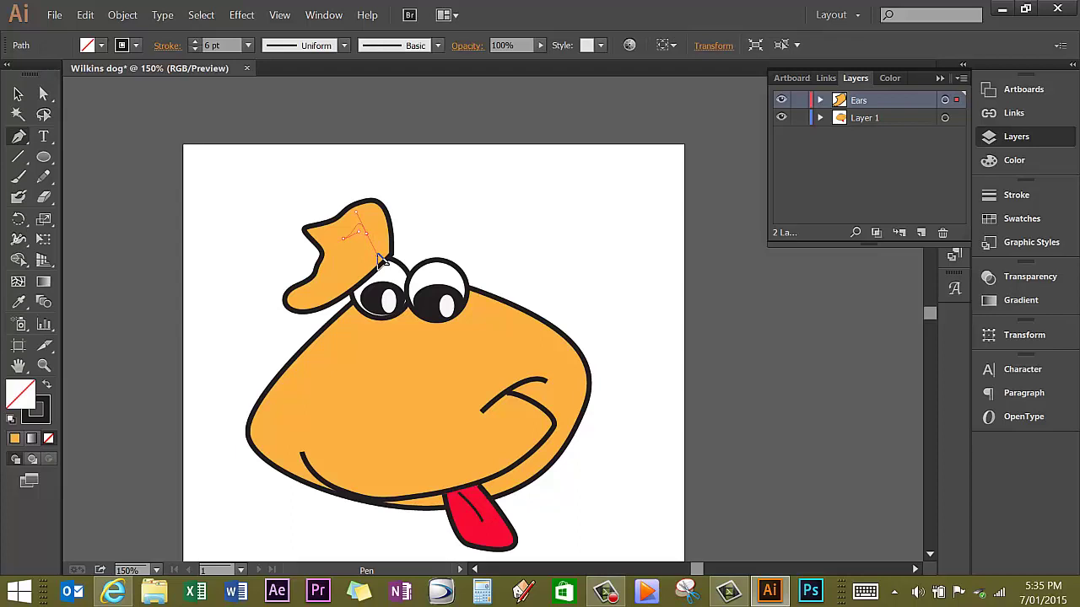
mouse_move(379, 258)
mouse_down()
mouse_move(377, 246)
mouse_move(383, 253)
mouse_up()
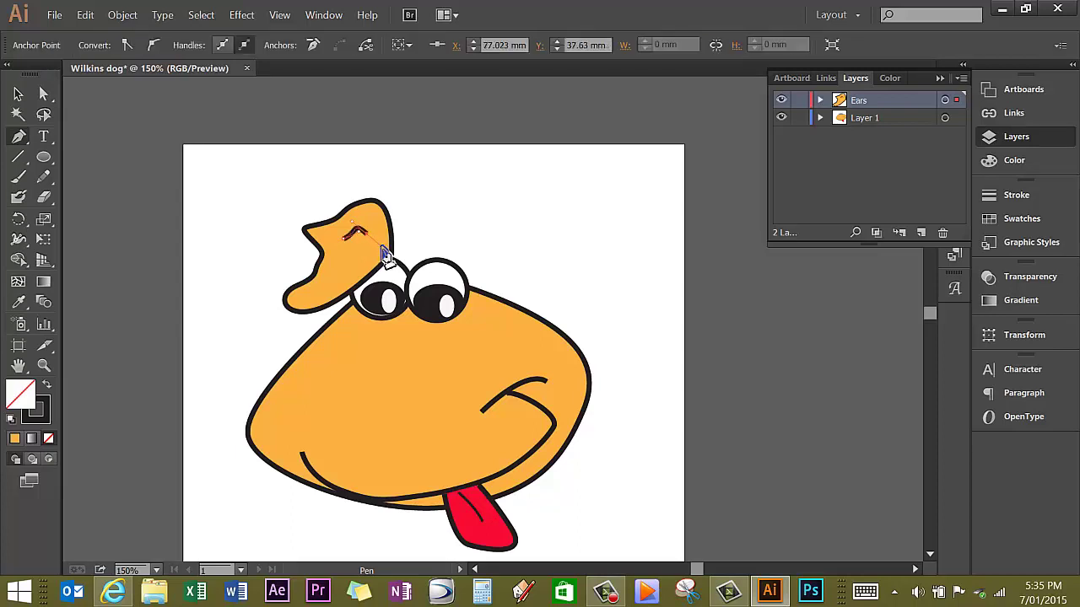
click(385, 251)
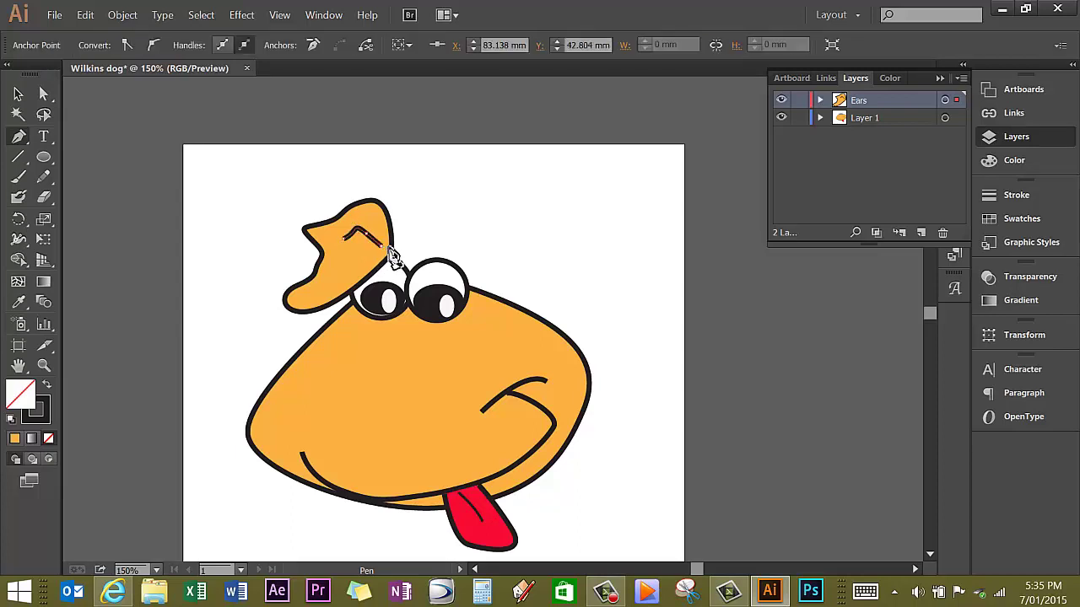
Draw the right ear above the right eye and copy the left ear's orange onto it
click(18, 94)
click(241, 180)
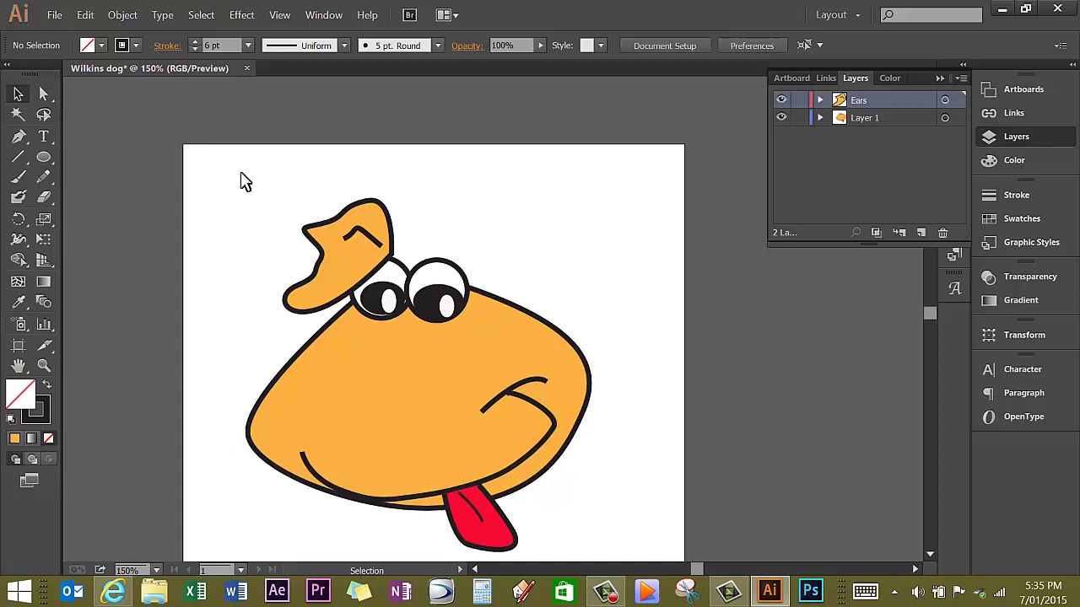
click(19, 138)
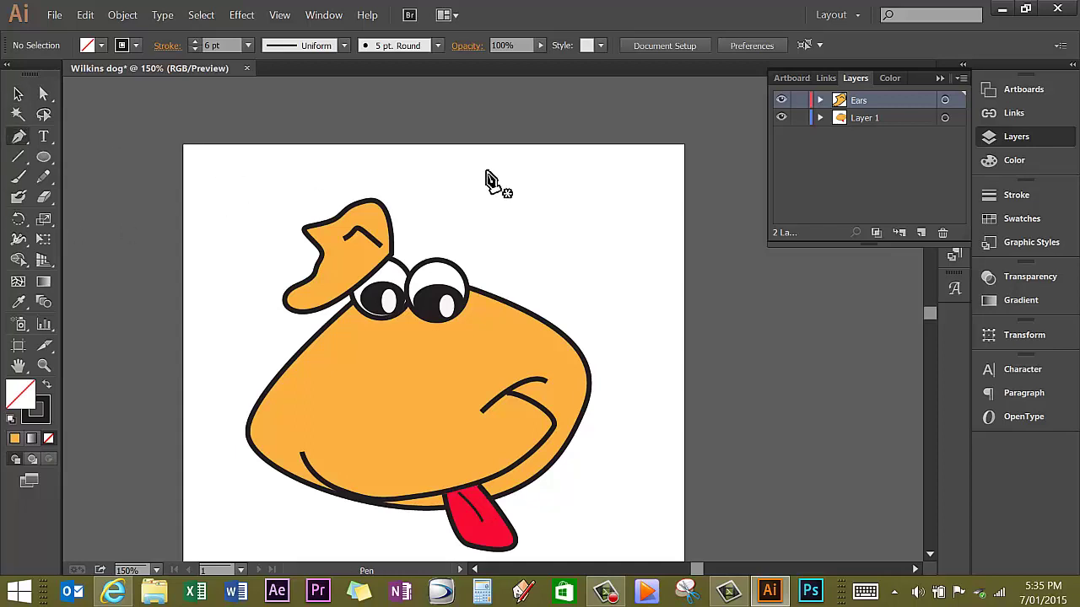
click(440, 257)
mouse_move(462, 217)
mouse_down()
mouse_move(526, 224)
mouse_move(568, 257)
mouse_move(576, 281)
mouse_move(525, 281)
mouse_move(501, 233)
mouse_move(475, 243)
mouse_up()
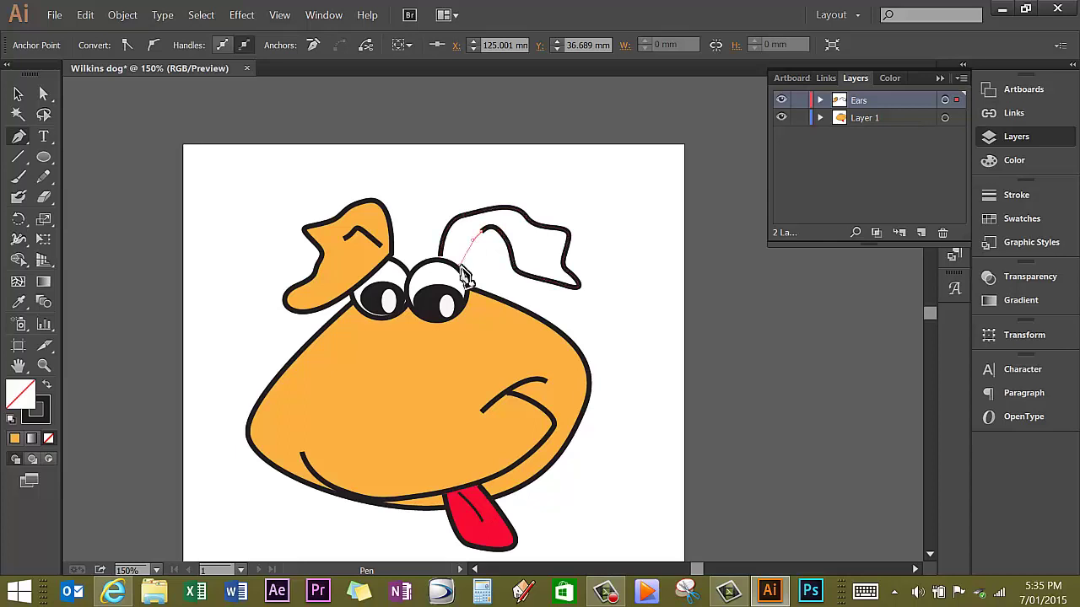
click(440, 257)
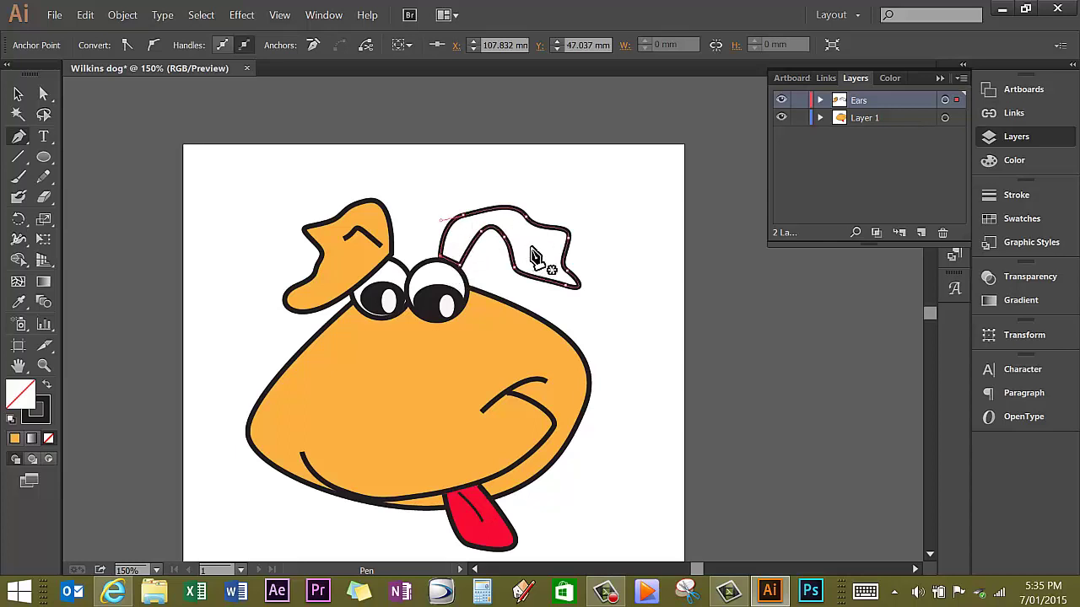
click(19, 302)
click(352, 254)
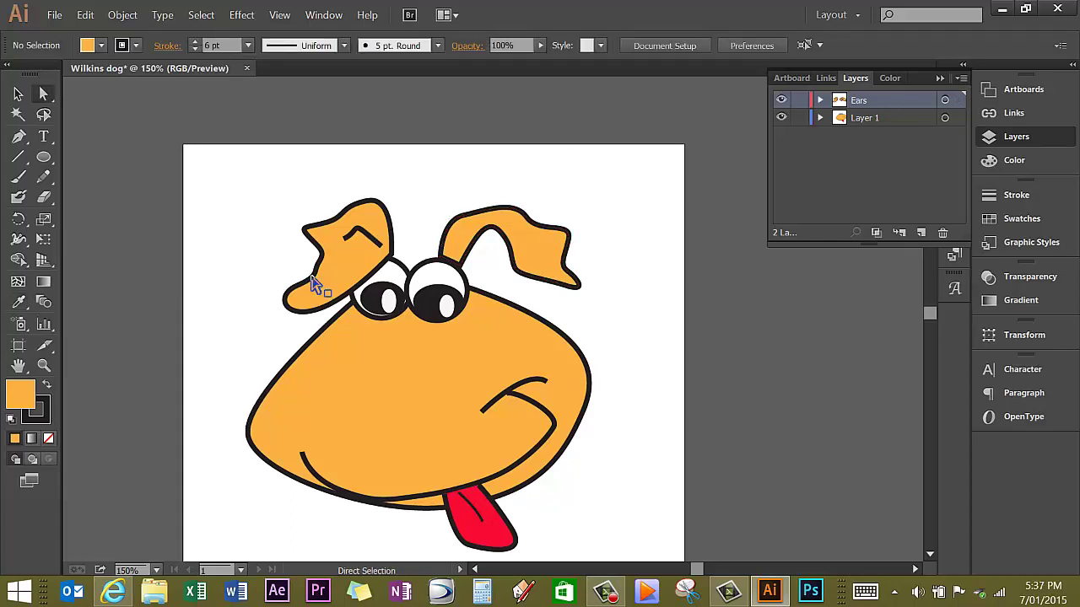
Set the fill colour to a soft magenta in the Color Picker
click(19, 137)
double_click(24, 402)
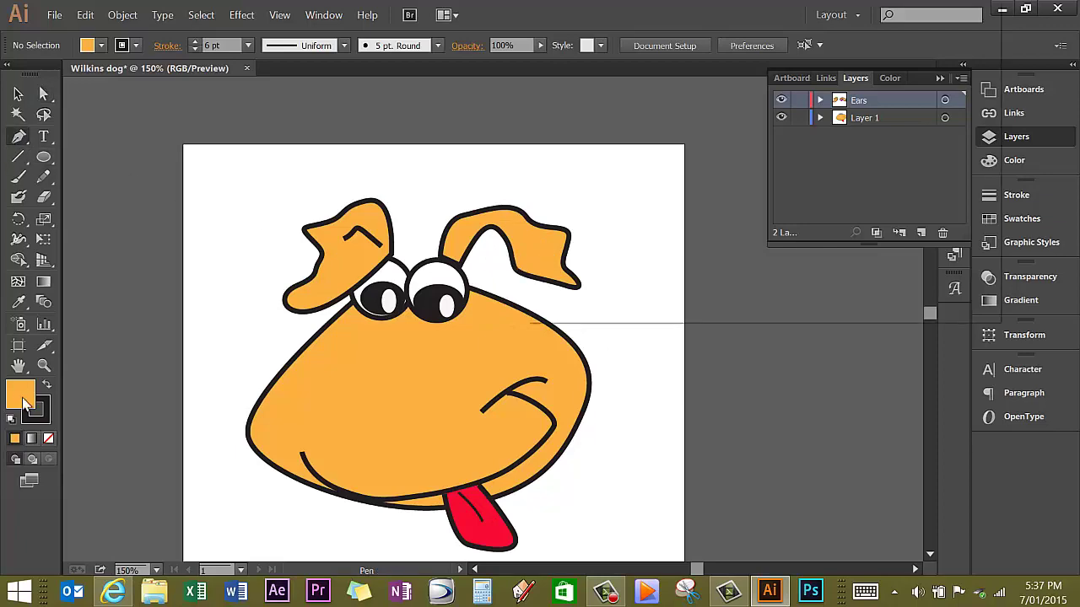
click(784, 91)
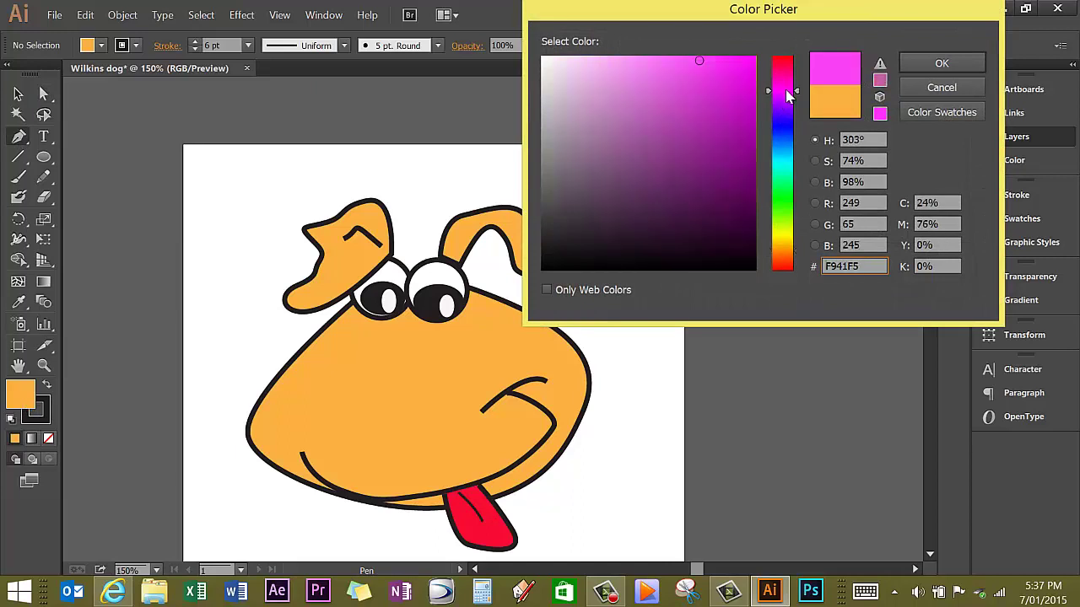
drag(798, 95, 798, 87)
click(686, 71)
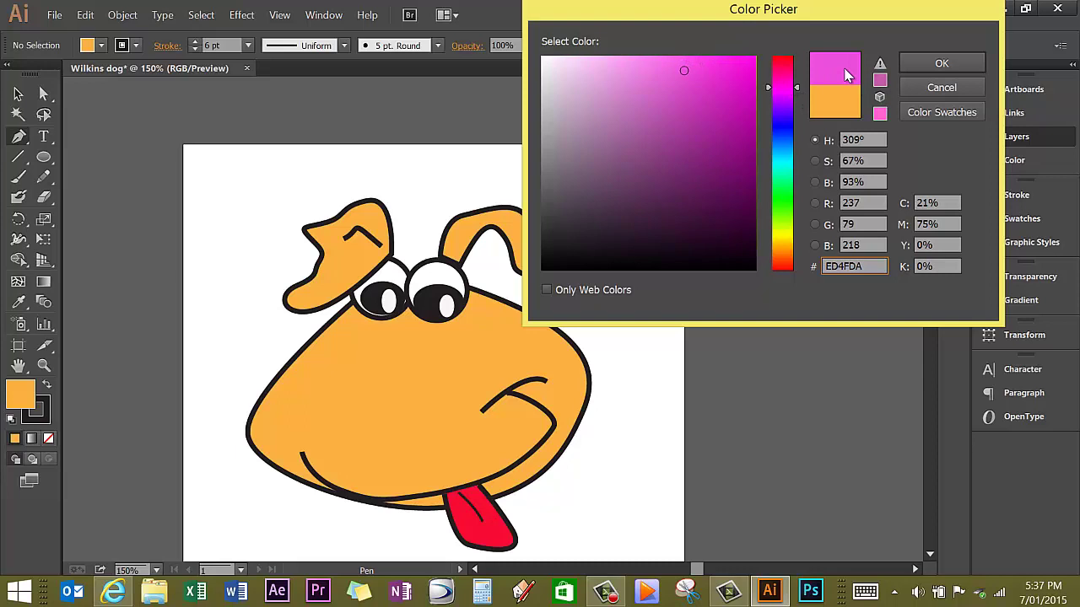
click(941, 63)
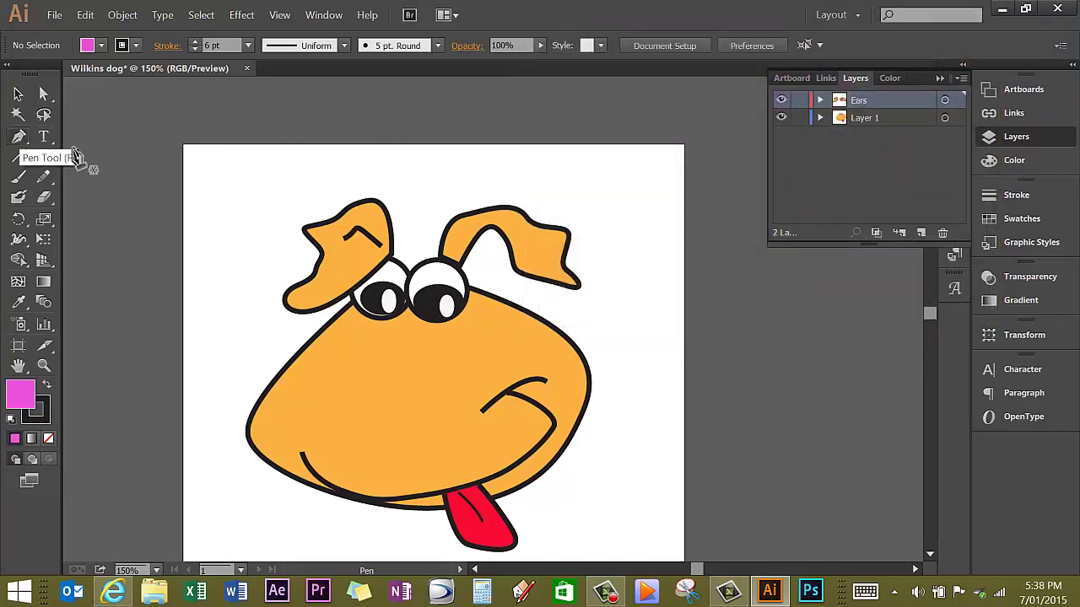
Draw a five-point inner-ear shape inside the right ear
click(460, 264)
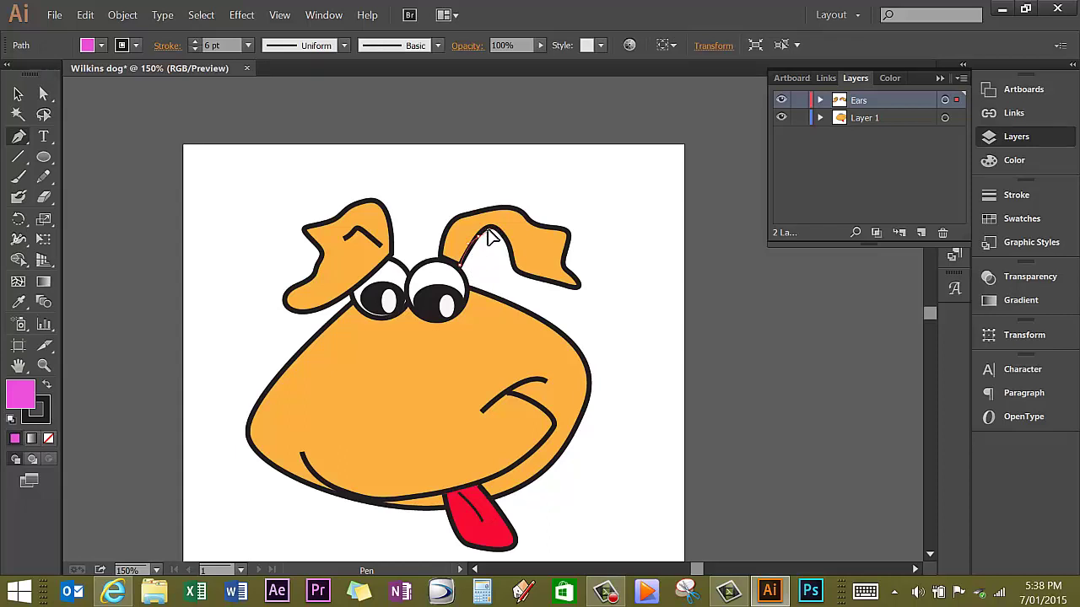
click(492, 229)
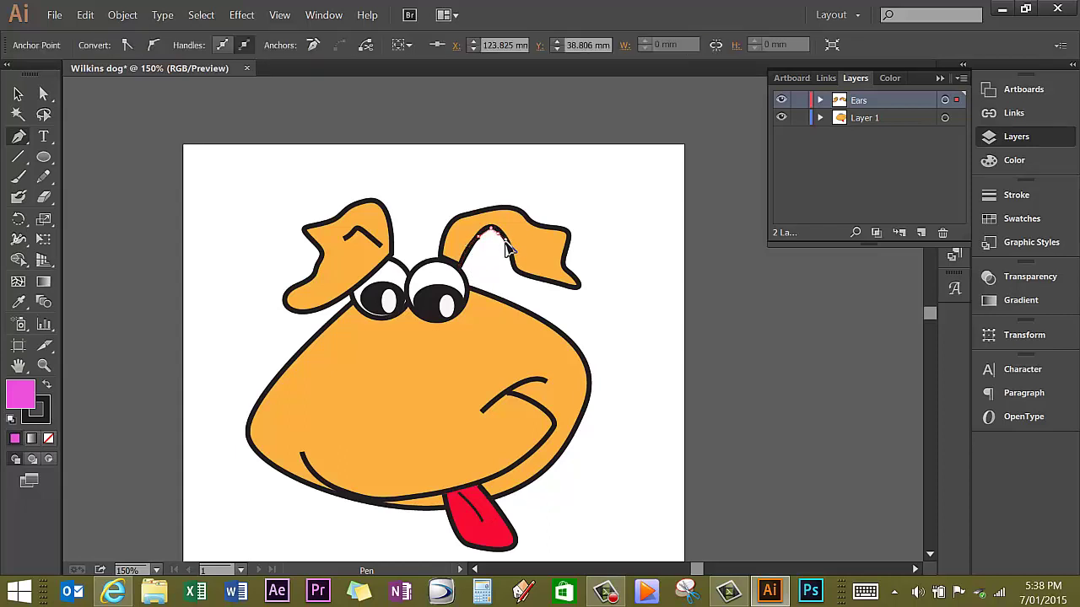
click(507, 252)
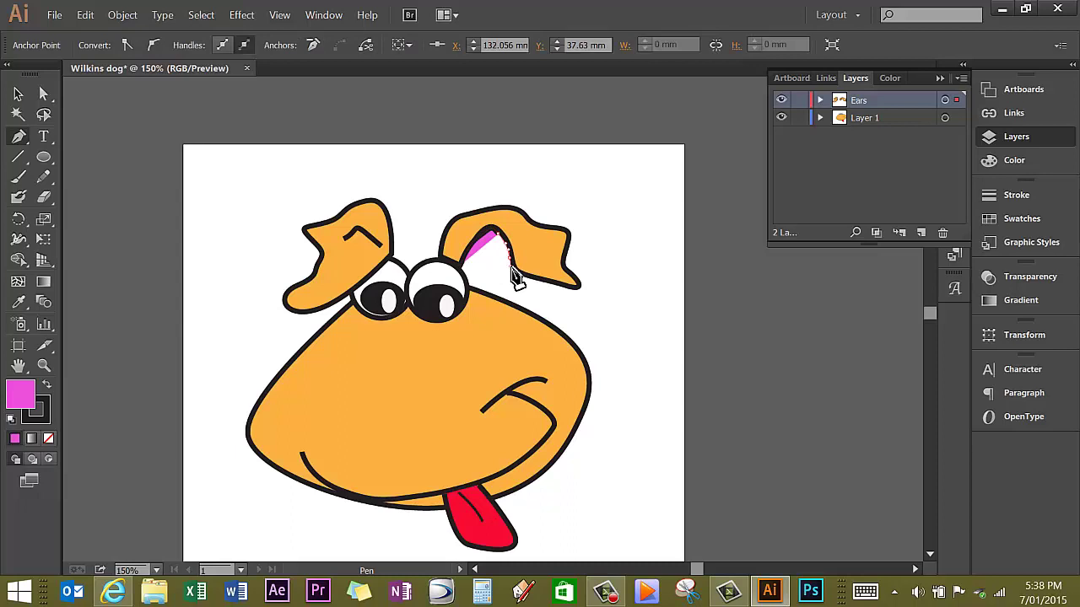
click(511, 271)
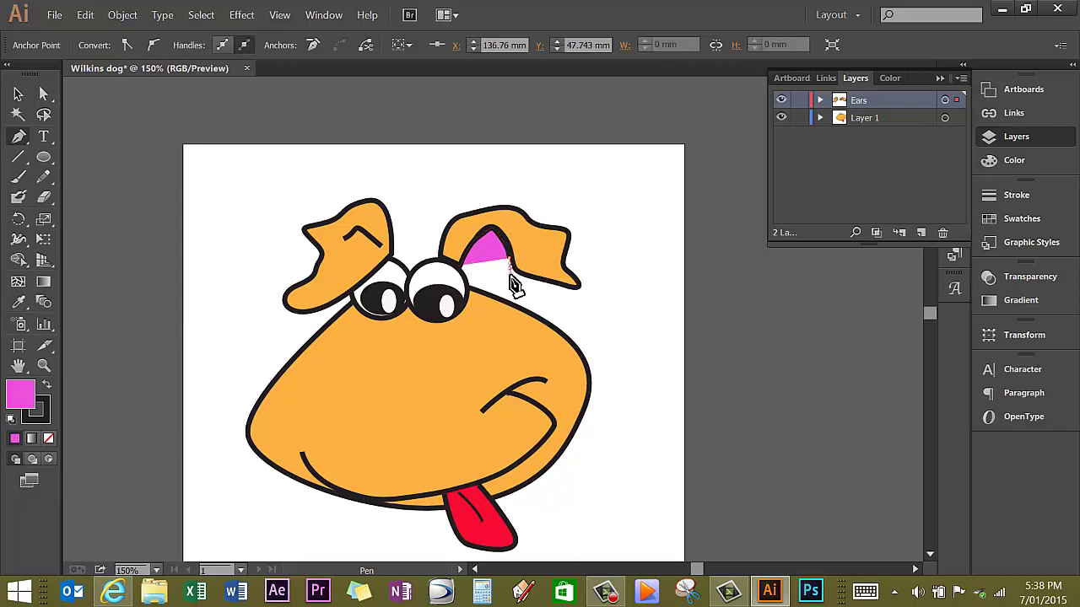
click(468, 287)
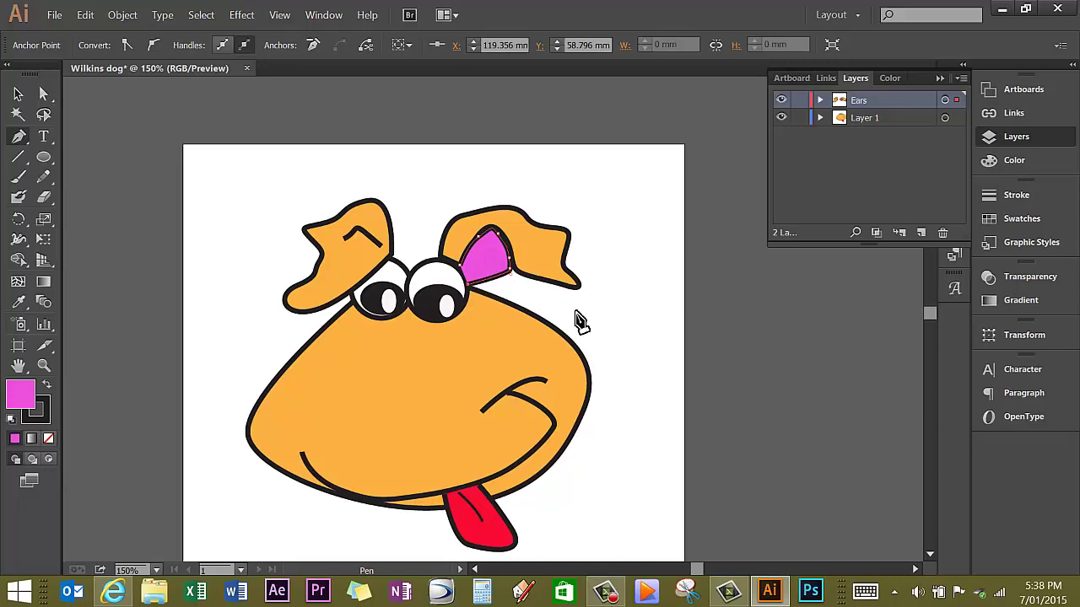
Send the magenta inner ear one step backward via Object > Arrange > Send Backward
click(122, 15)
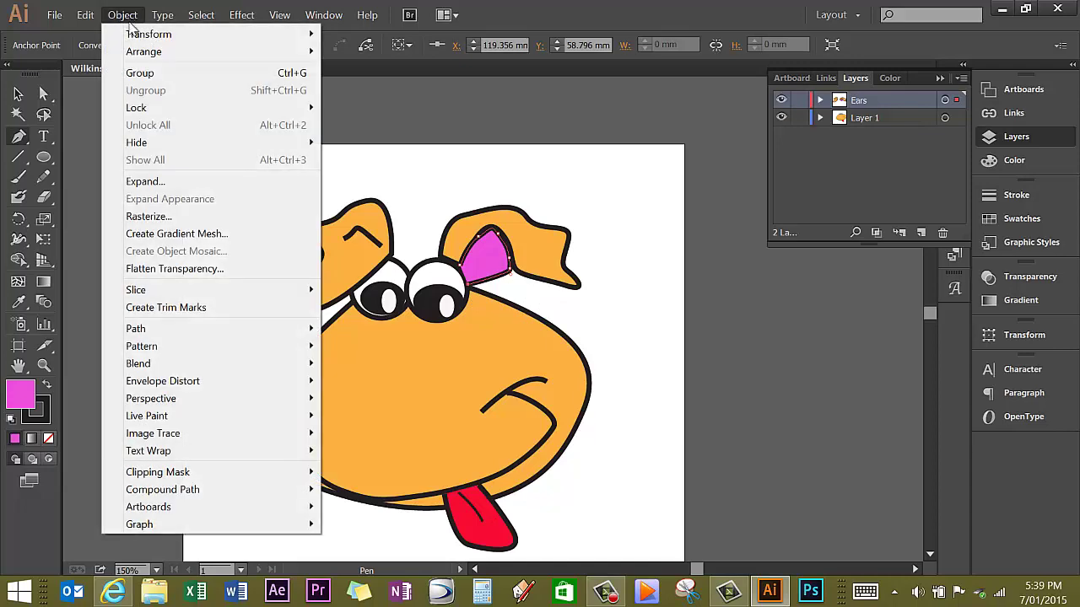
mouse_move(152, 57)
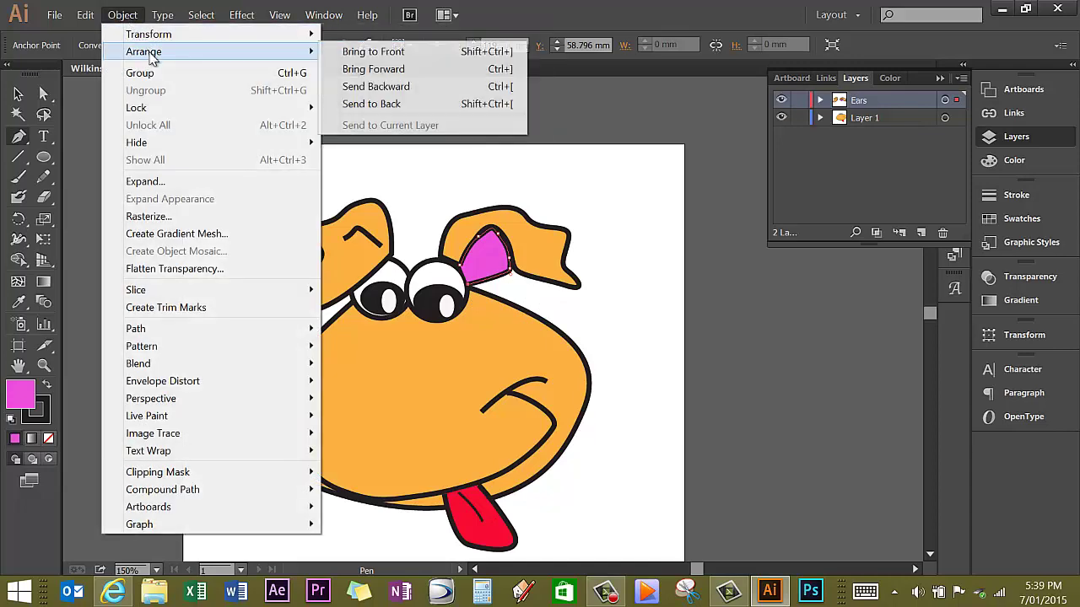
click(386, 89)
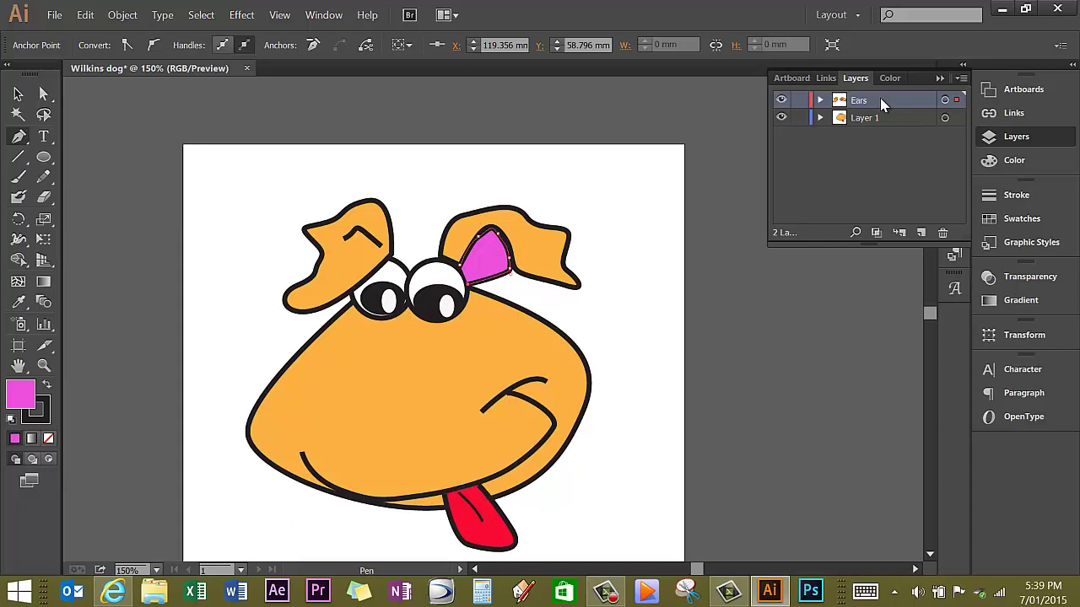
Move the Ears layer below Layer 1 so the ears sit behind the face
drag(879, 112, 875, 136)
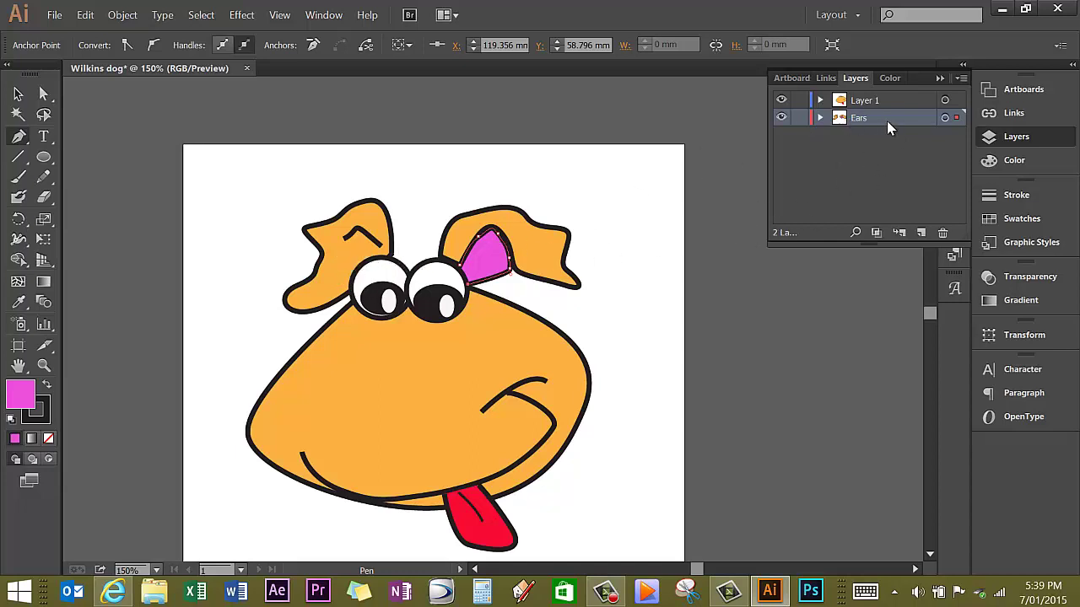
key(ctrl+z)
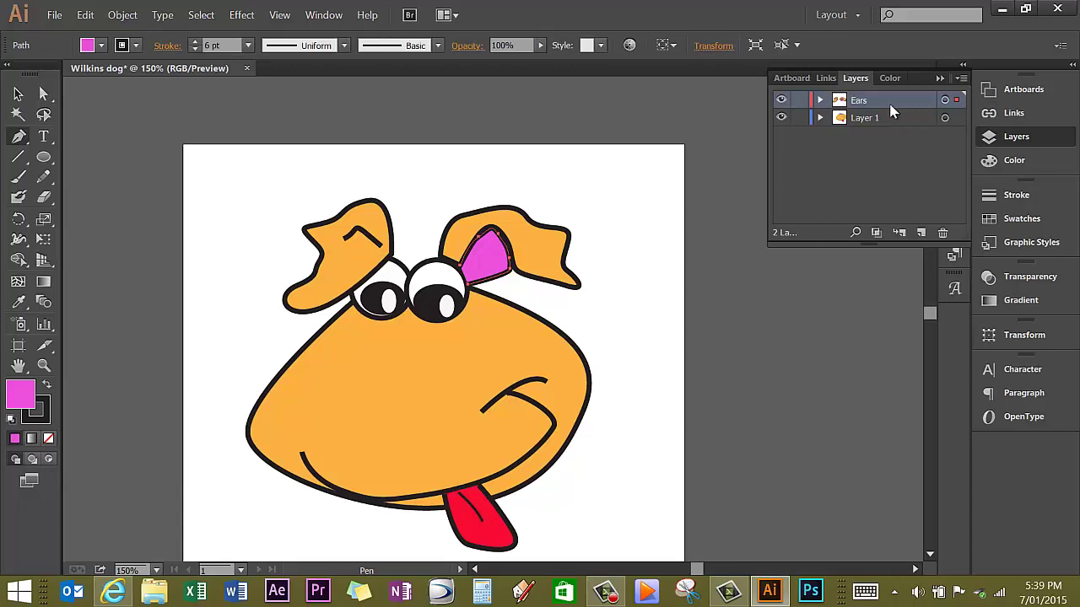
drag(889, 102, 890, 139)
key(minus)
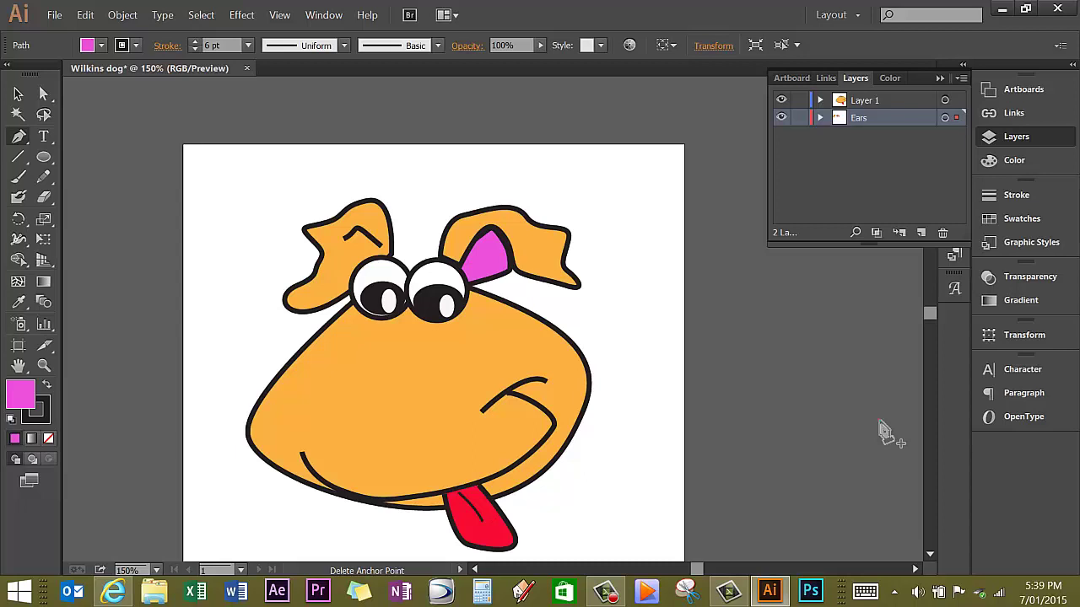
Create a new layer named nose and move it to the top of the stack
click(920, 233)
double_click(862, 117)
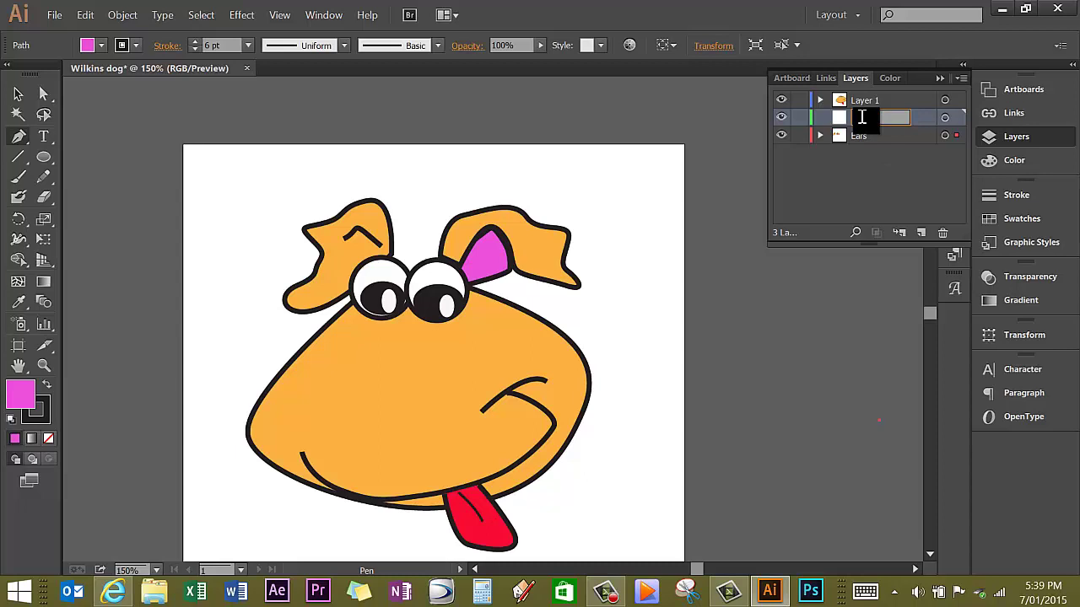
text(nose)
click(920, 117)
drag(920, 117, 848, 101)
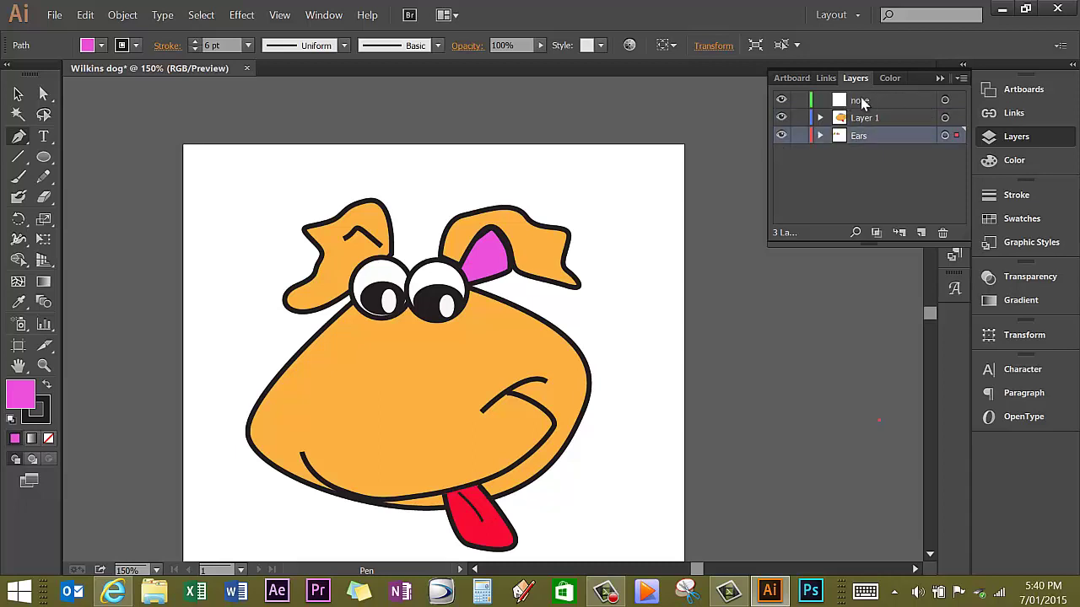
Make the nose layer active with nothing selected and set the fill to dark brown
key(ctrl+shift+a)
key(i)
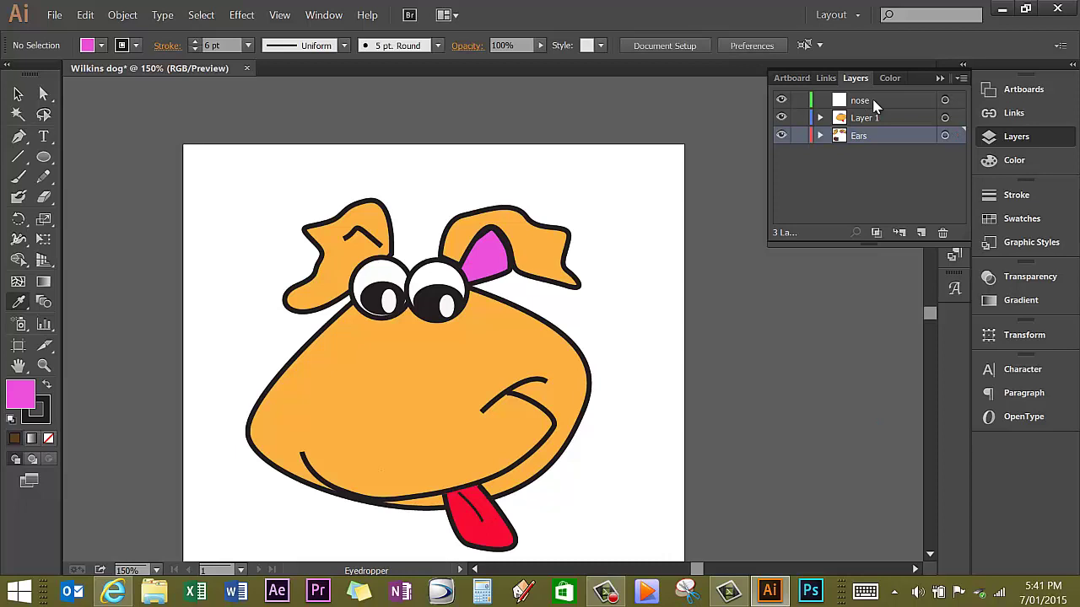
click(875, 103)
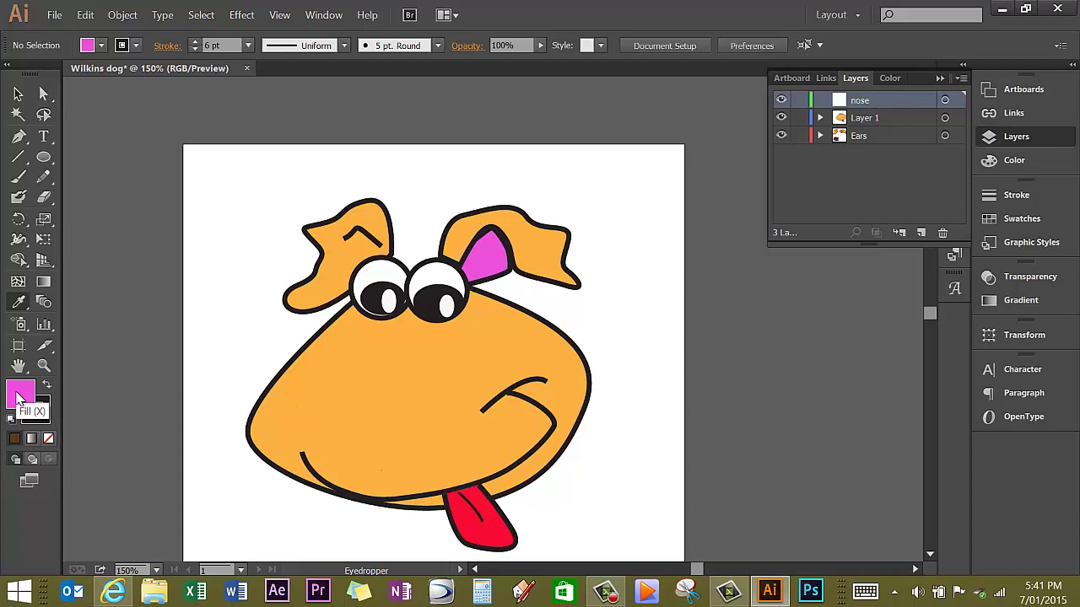
click(101, 45)
click(165, 97)
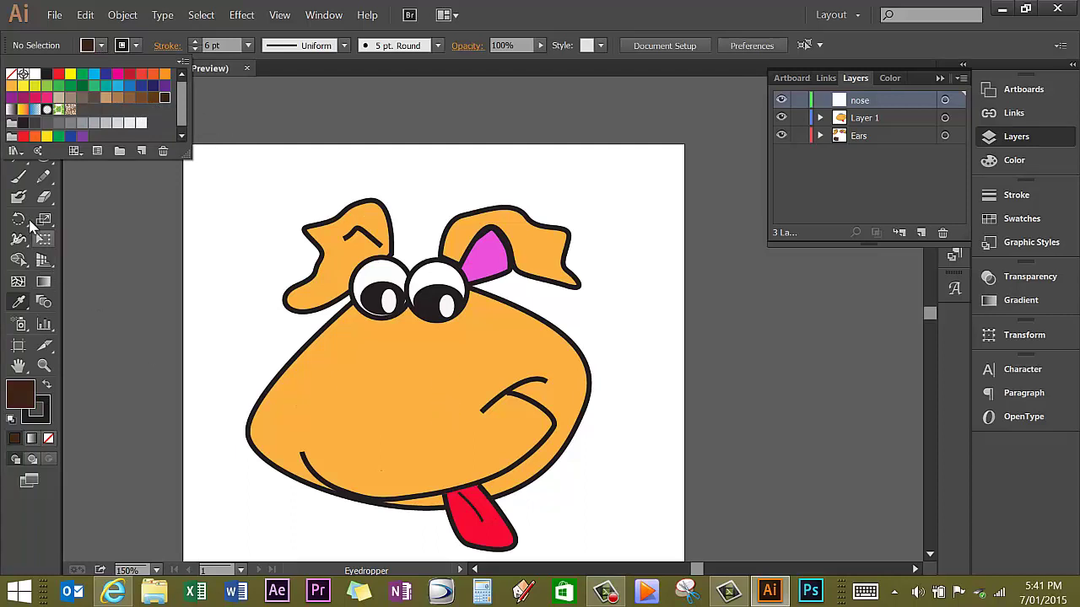
key(Escape)
Draw the nose outline with the Pen tool, with curved lower and left edges, closed on its starting anchor
click(19, 137)
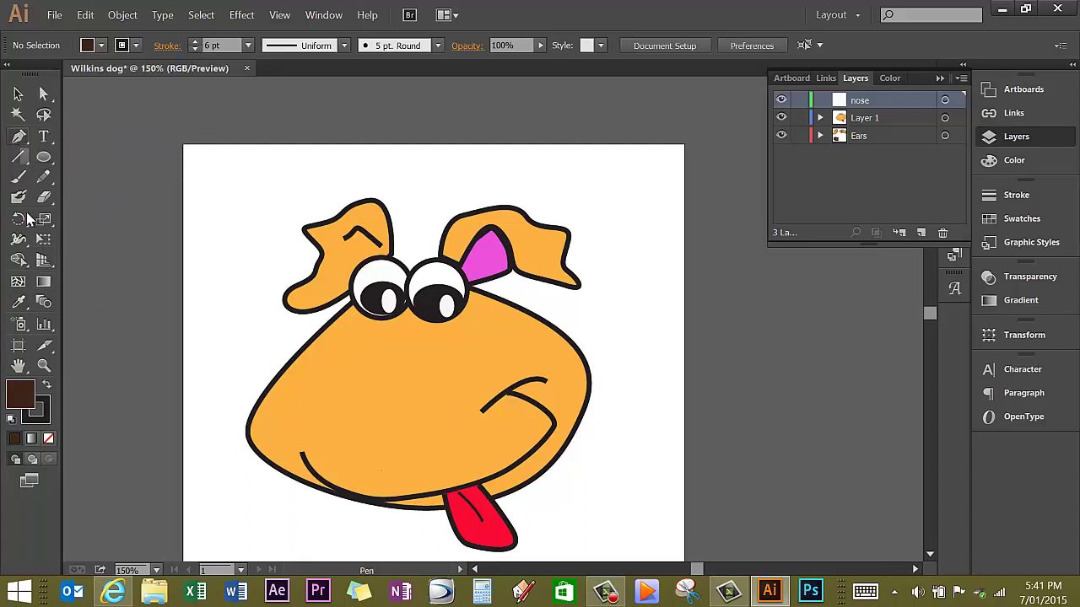
click(327, 400)
click(413, 395)
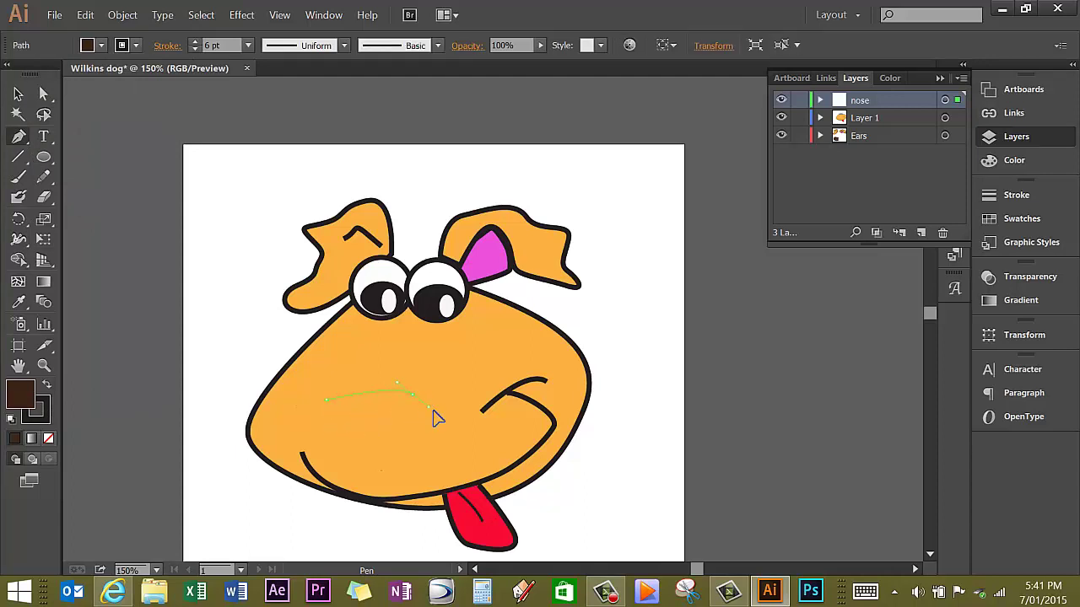
drag(458, 401, 450, 461)
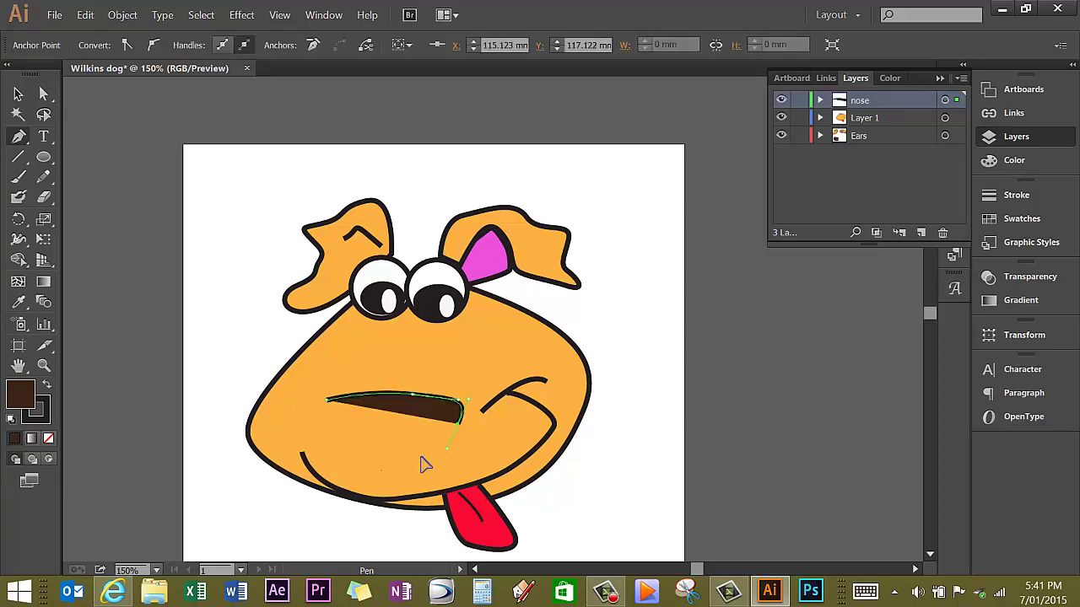
drag(377, 477, 314, 426)
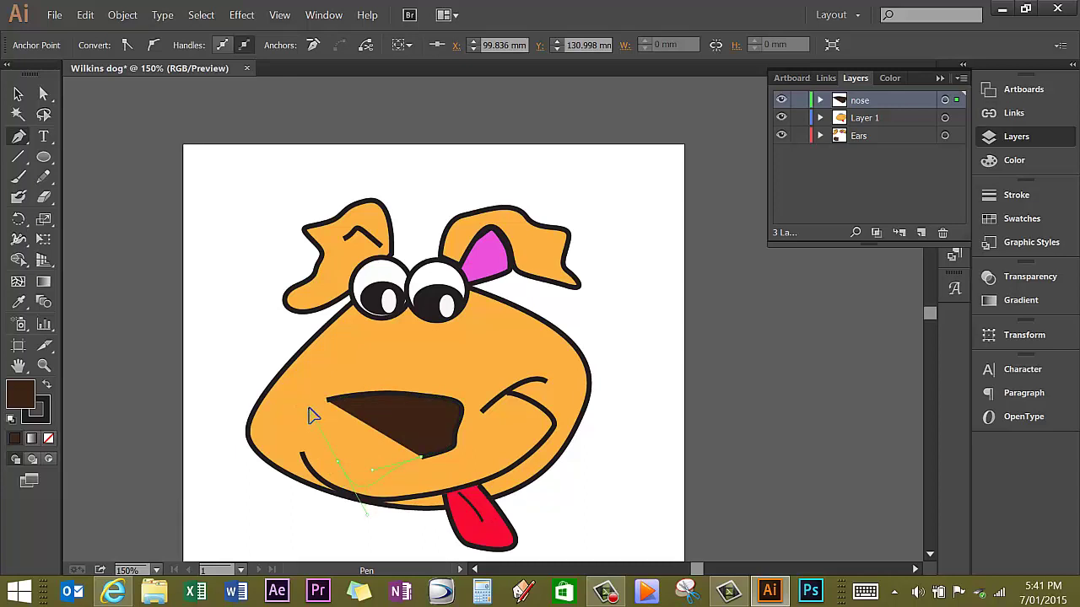
mouse_move(314, 410)
mouse_down()
mouse_move(301, 424)
mouse_move(308, 414)
mouse_up()
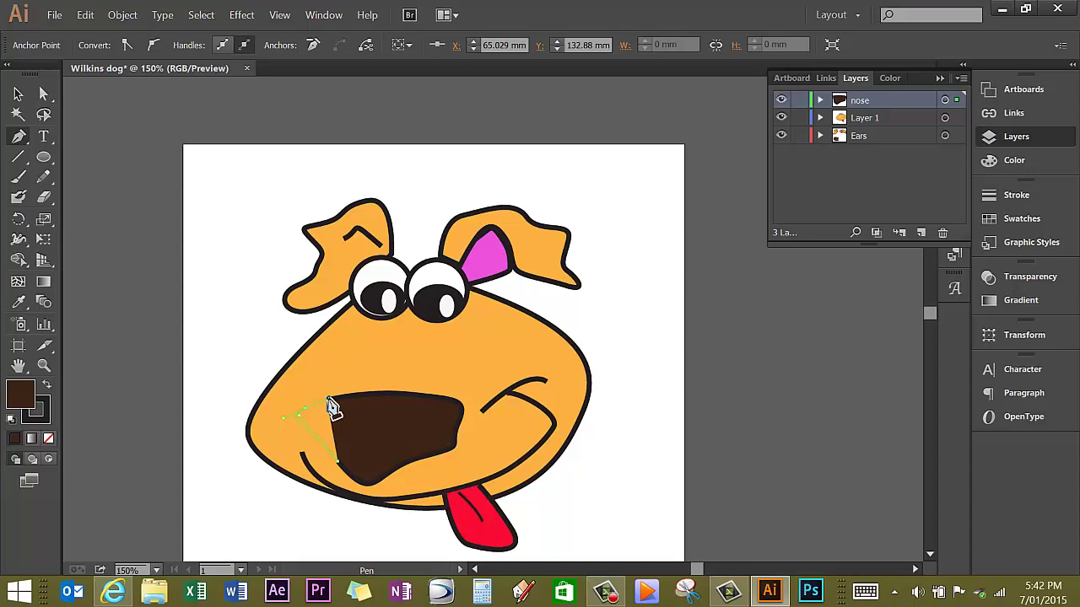
click(328, 401)
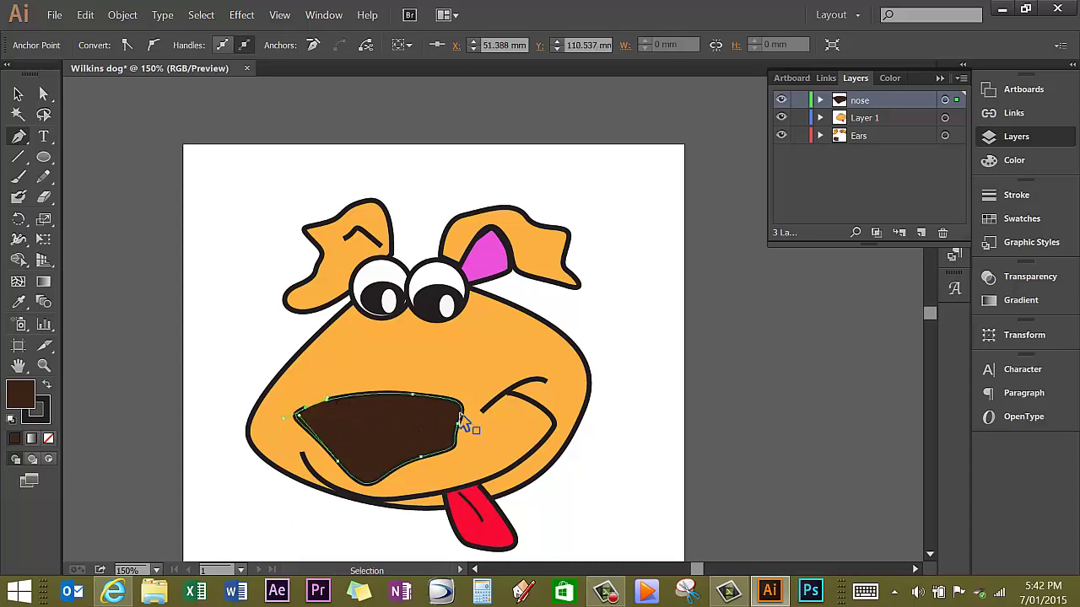
key(ctrl+z)
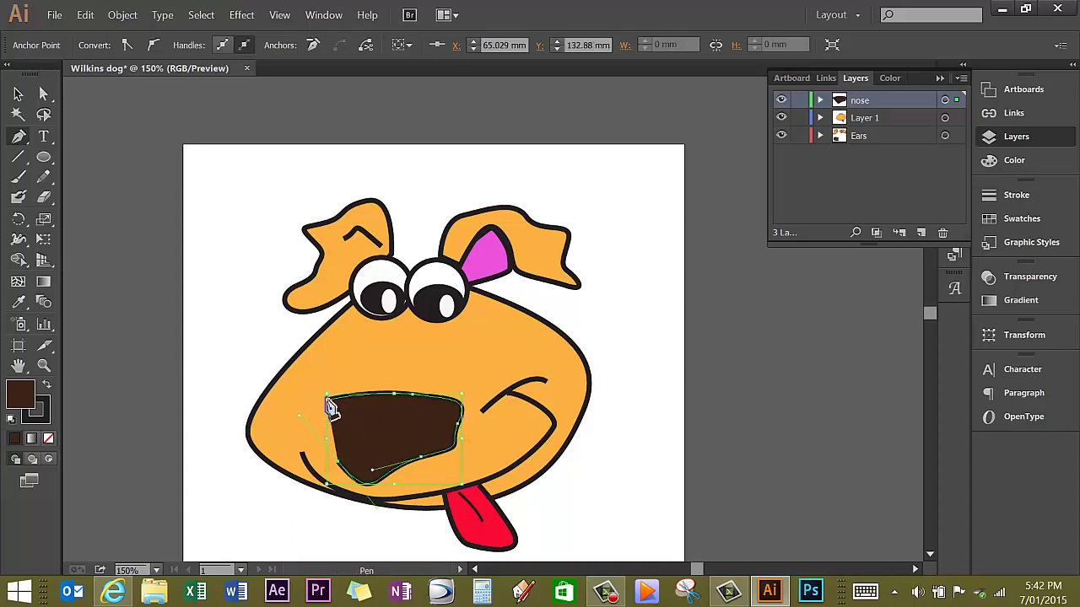
click(328, 400)
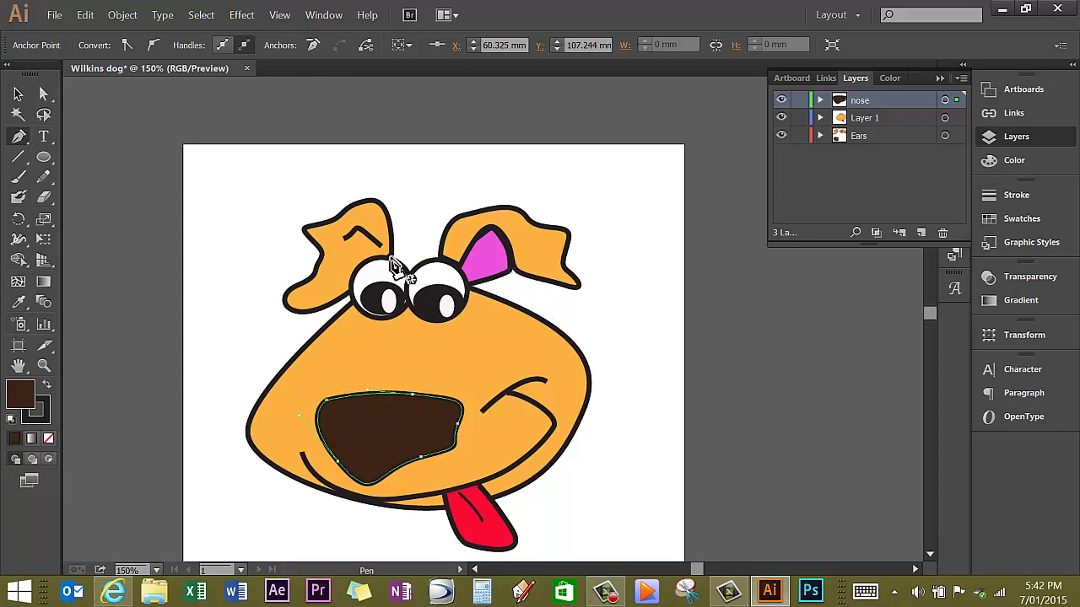
Drag the nose's anchors to push its left side out, raise its top curve, and lower its bottom curve
click(44, 93)
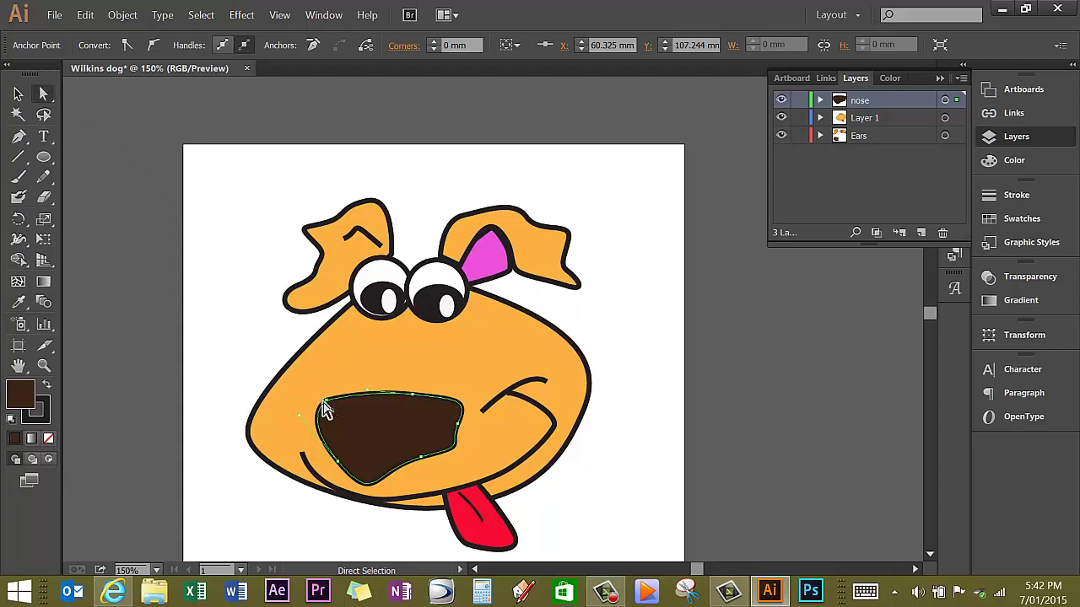
drag(329, 407, 287, 447)
drag(373, 392, 380, 365)
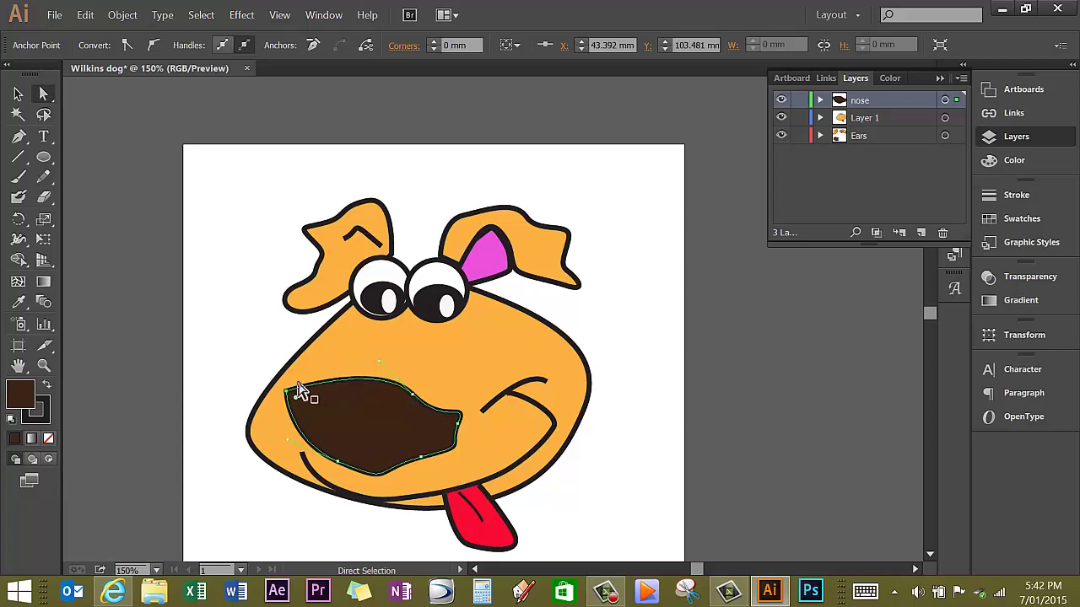
drag(290, 400, 299, 408)
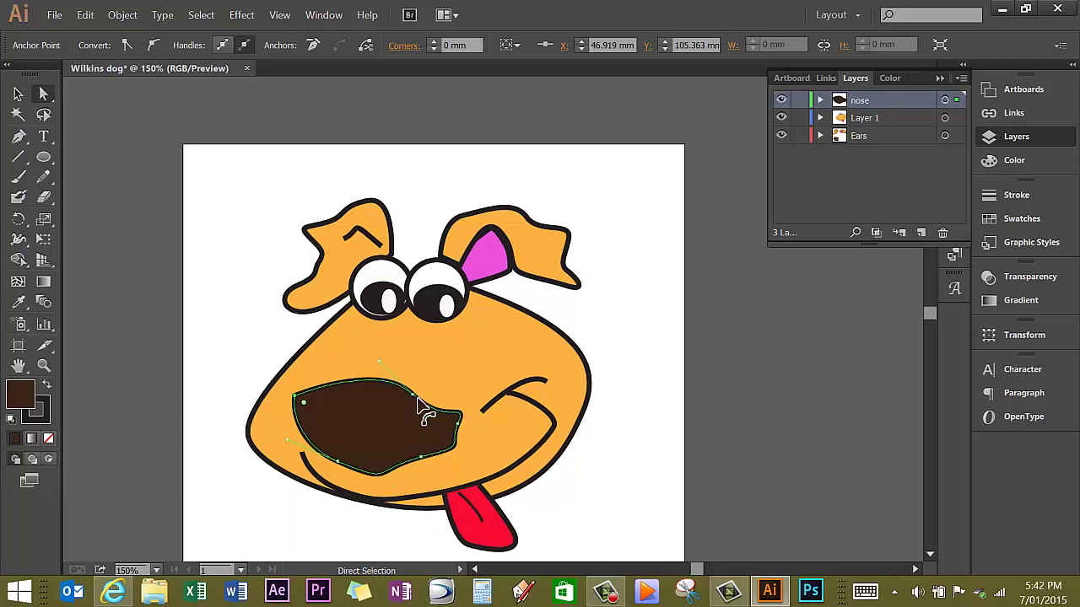
drag(419, 400, 407, 369)
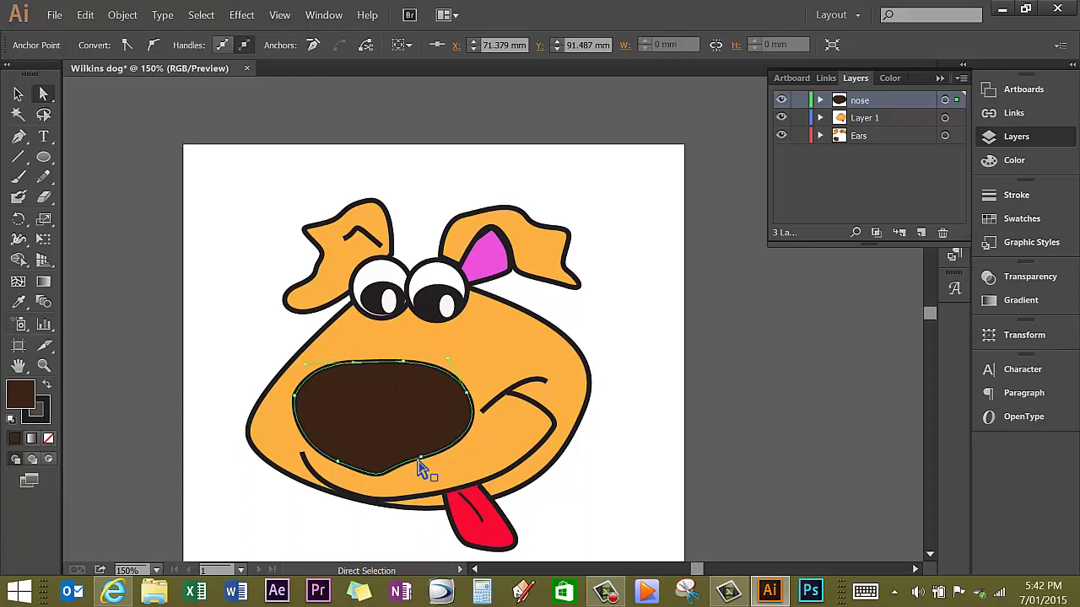
drag(423, 463, 353, 483)
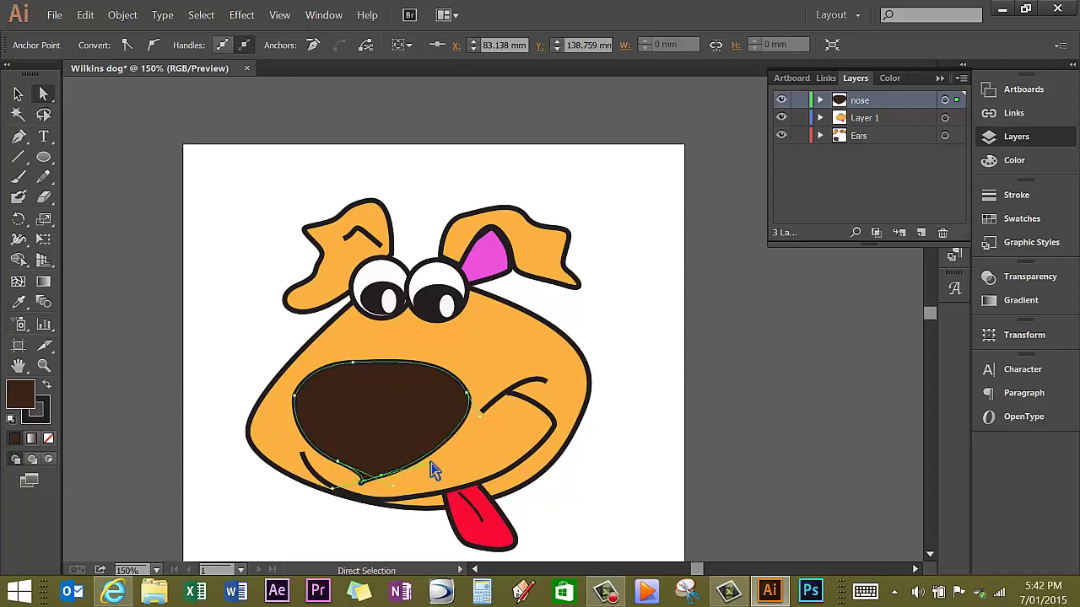
drag(432, 473, 379, 502)
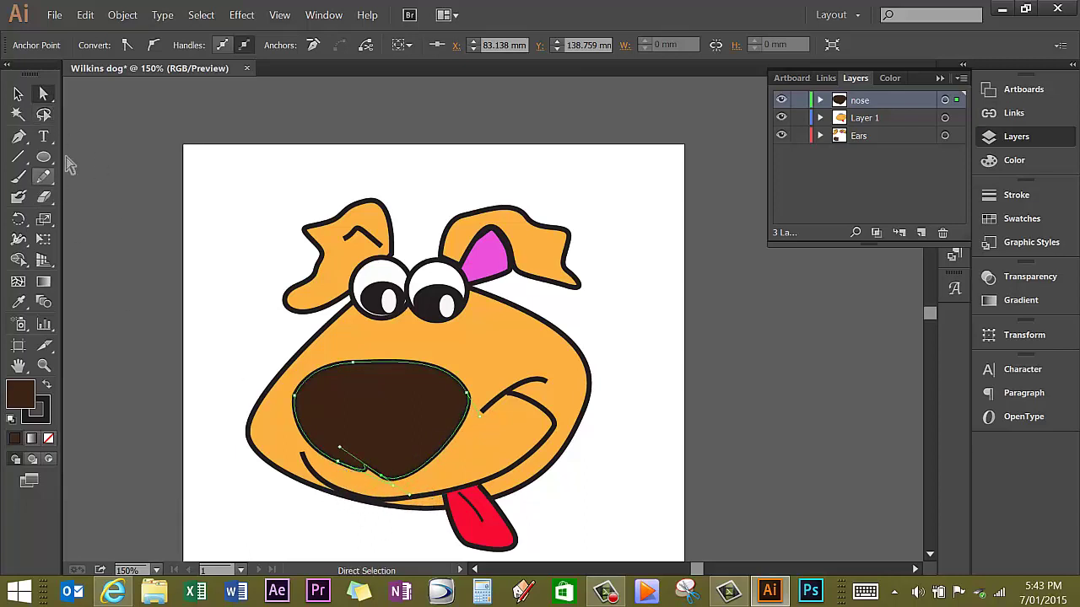
Delete the notch anchor at the nose's lower left and smooth the lower edge into an oval
click(51, 98)
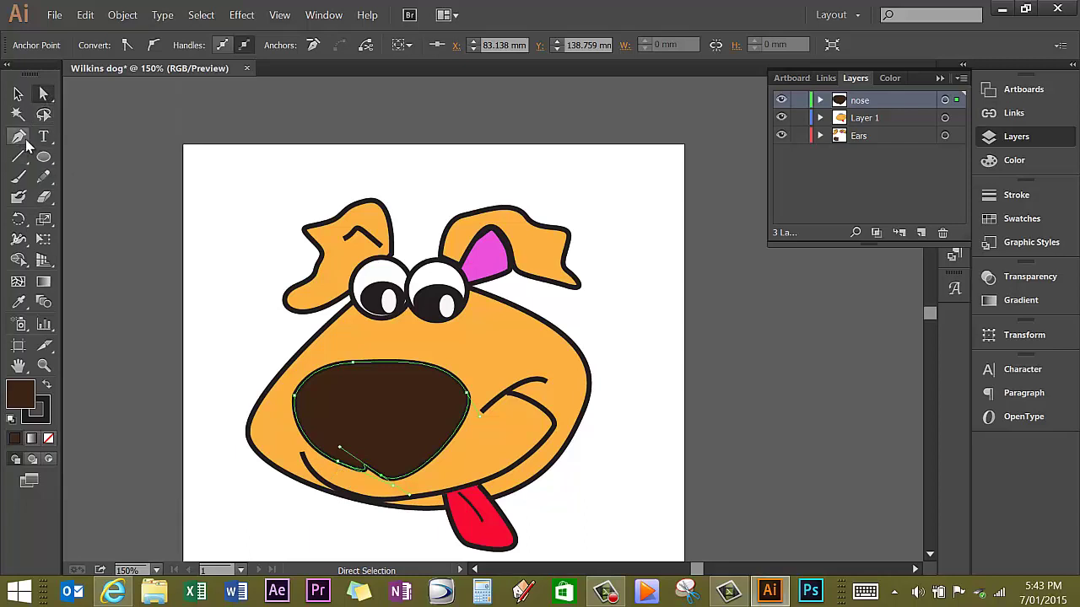
click(26, 143)
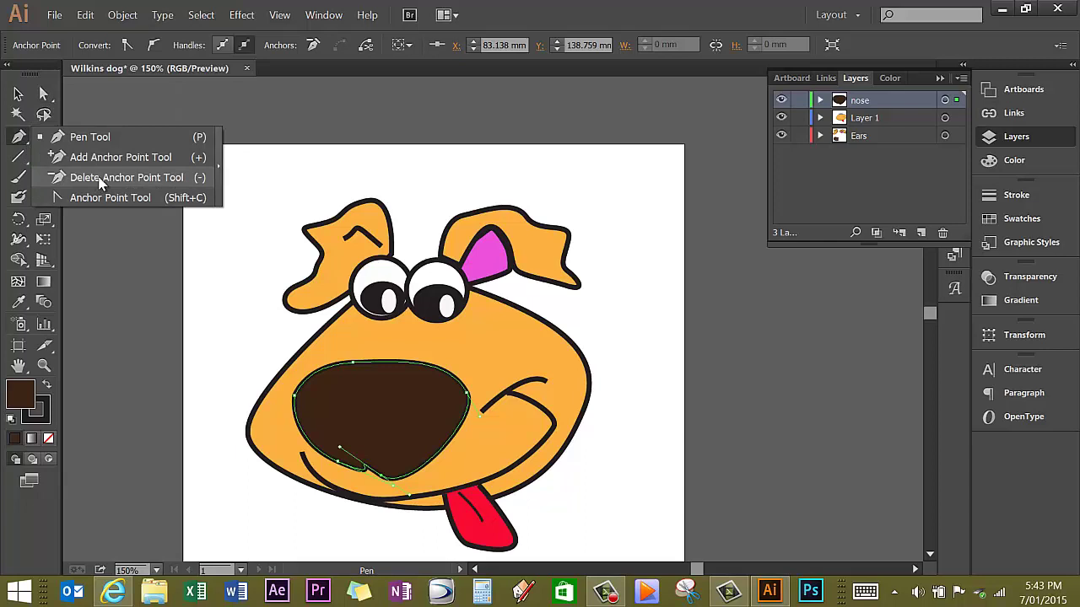
click(99, 179)
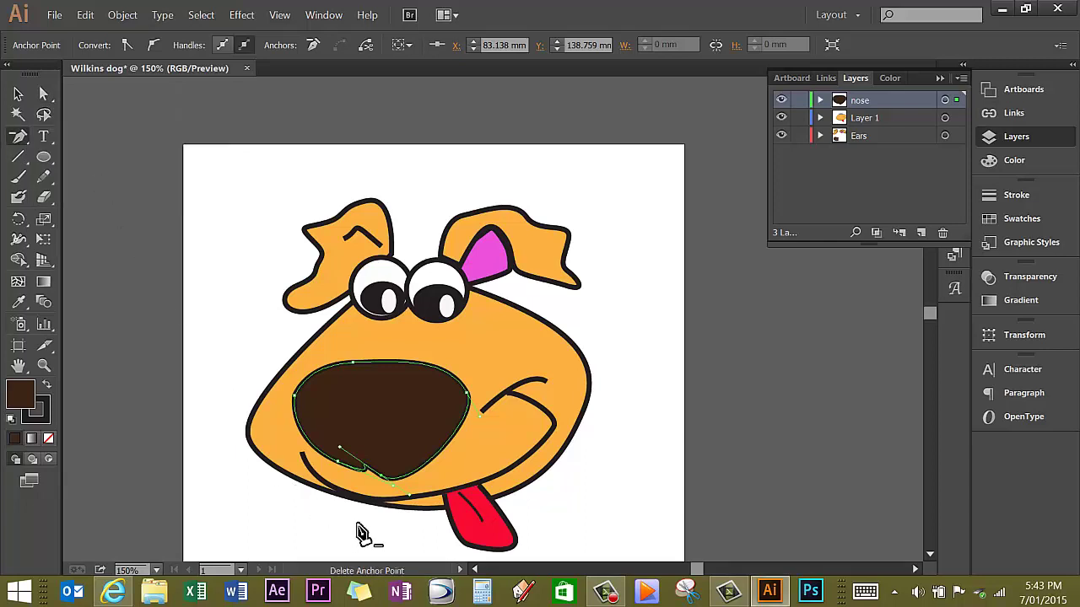
click(339, 463)
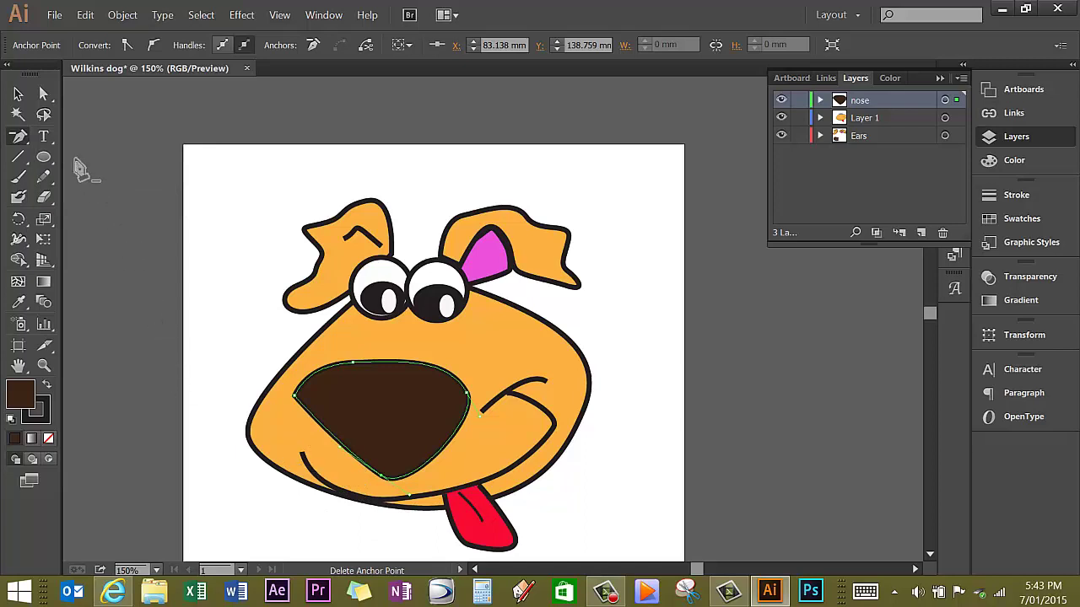
click(45, 98)
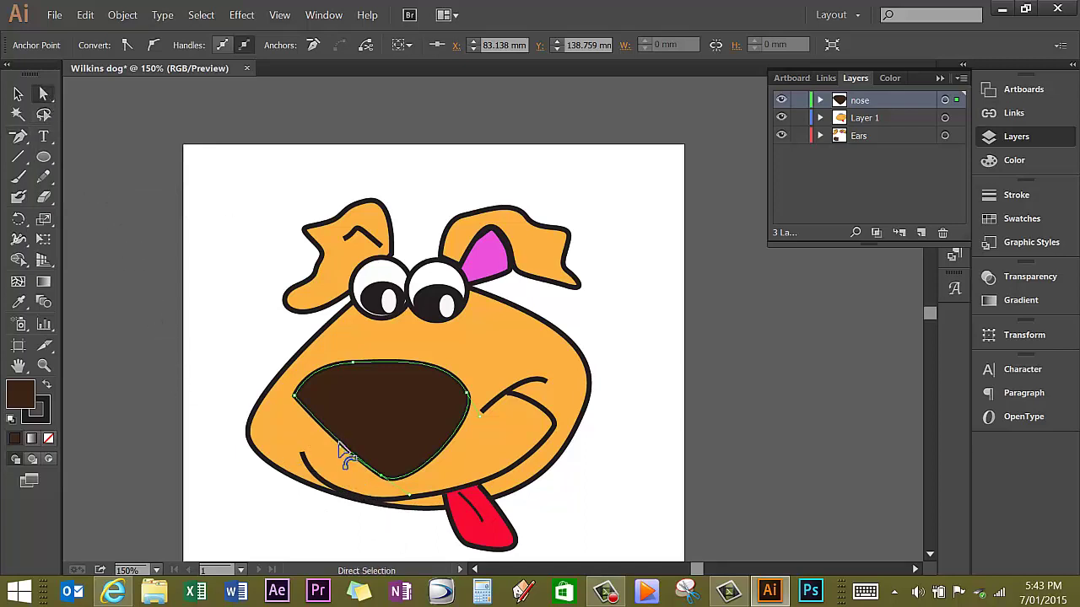
drag(341, 455, 286, 471)
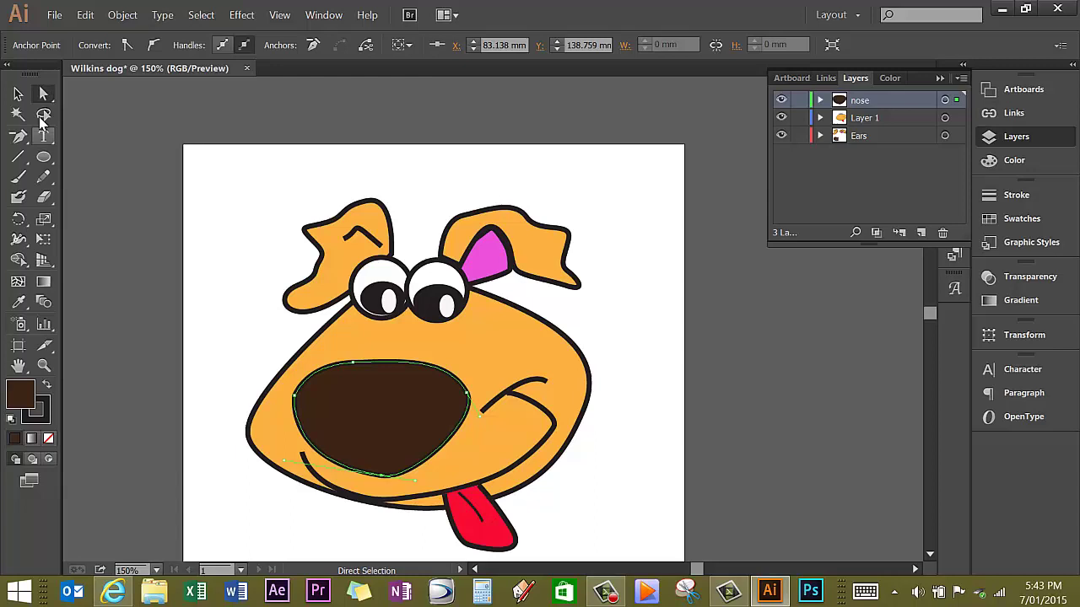
Move the whole nose up and left to the front of the snout
click(17, 94)
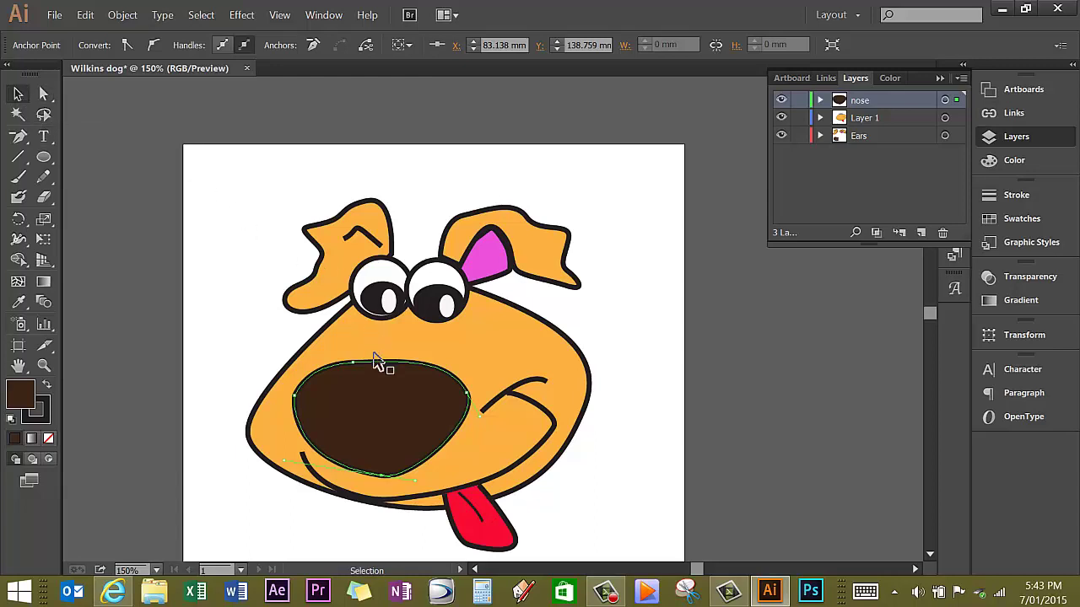
click(379, 369)
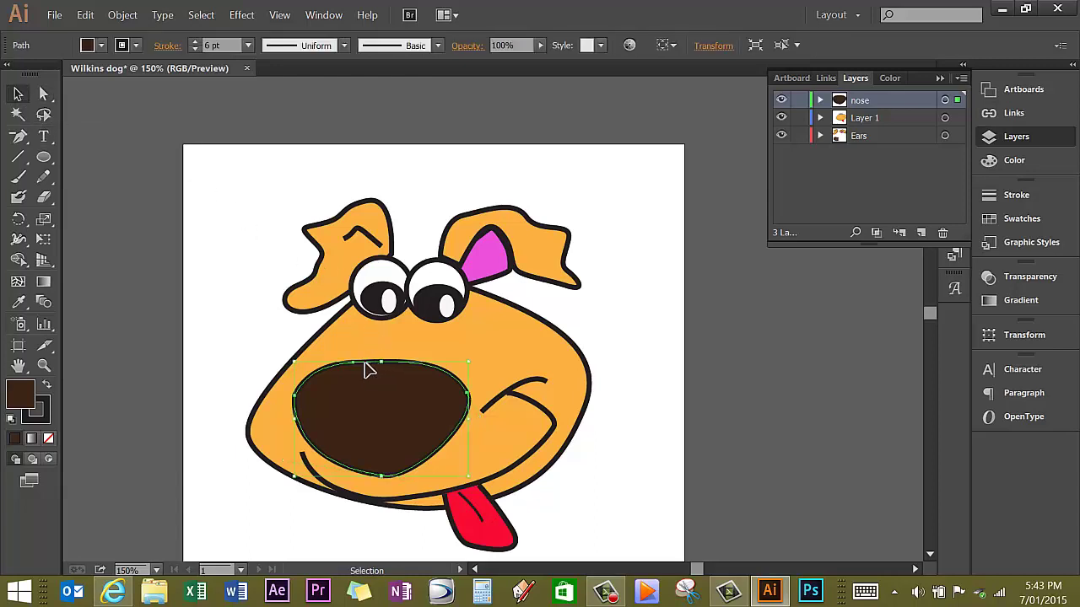
drag(367, 372, 329, 365)
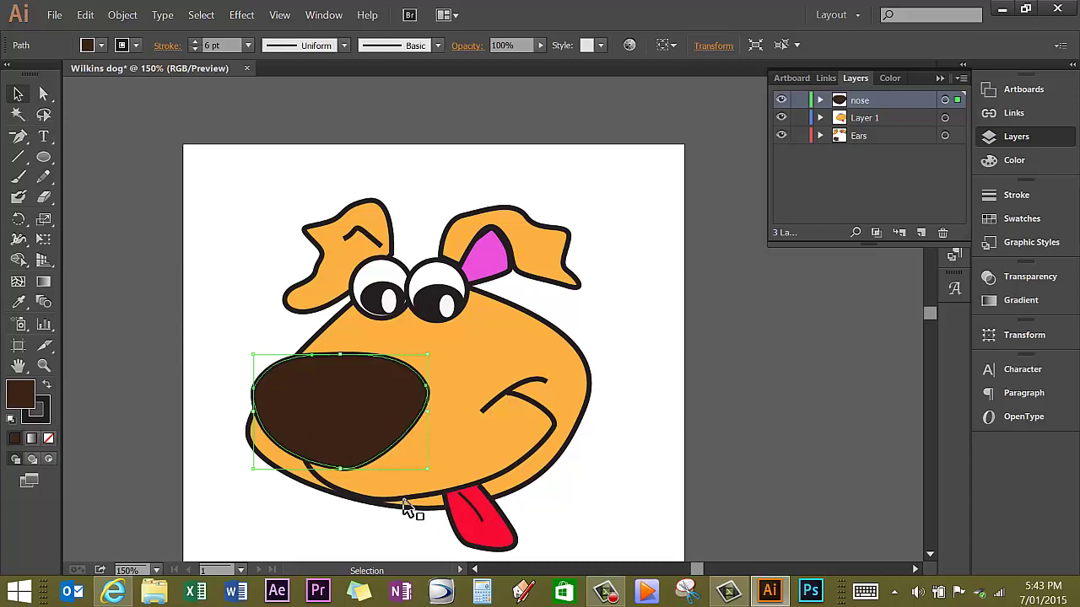
Reshape the mouth line's anchors so it curves from under the nose up toward the right cheek, then deselect
click(404, 506)
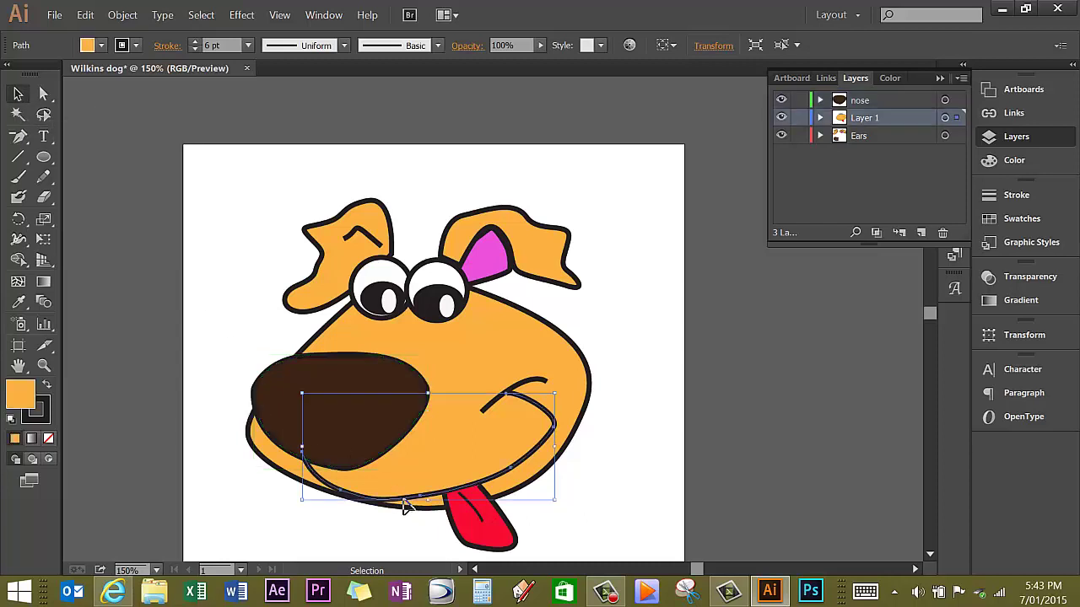
click(44, 95)
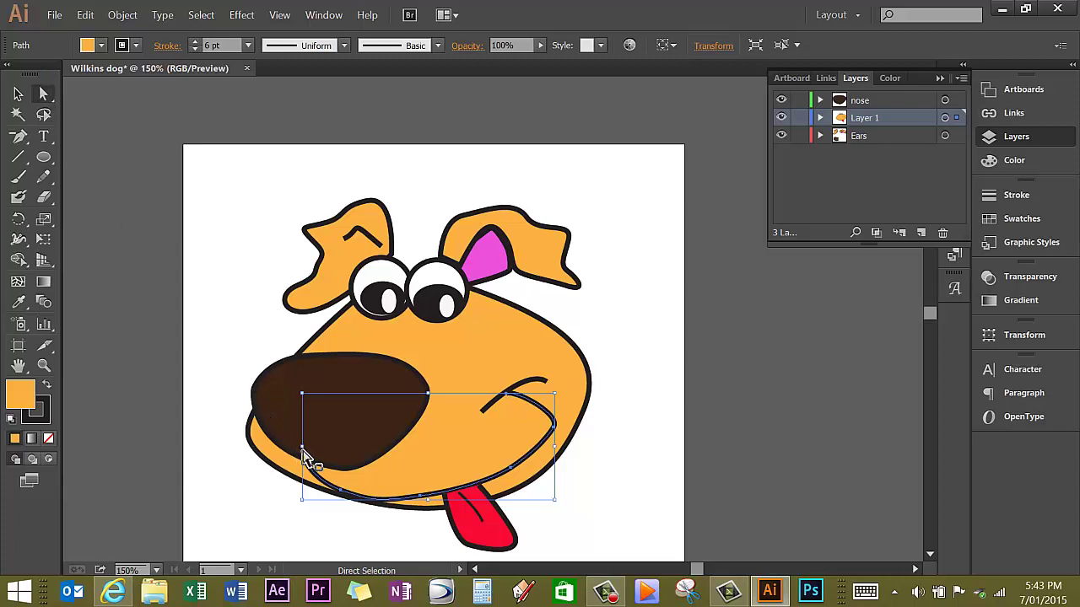
mouse_move(306, 458)
mouse_down()
mouse_move(351, 480)
mouse_move(305, 460)
mouse_up()
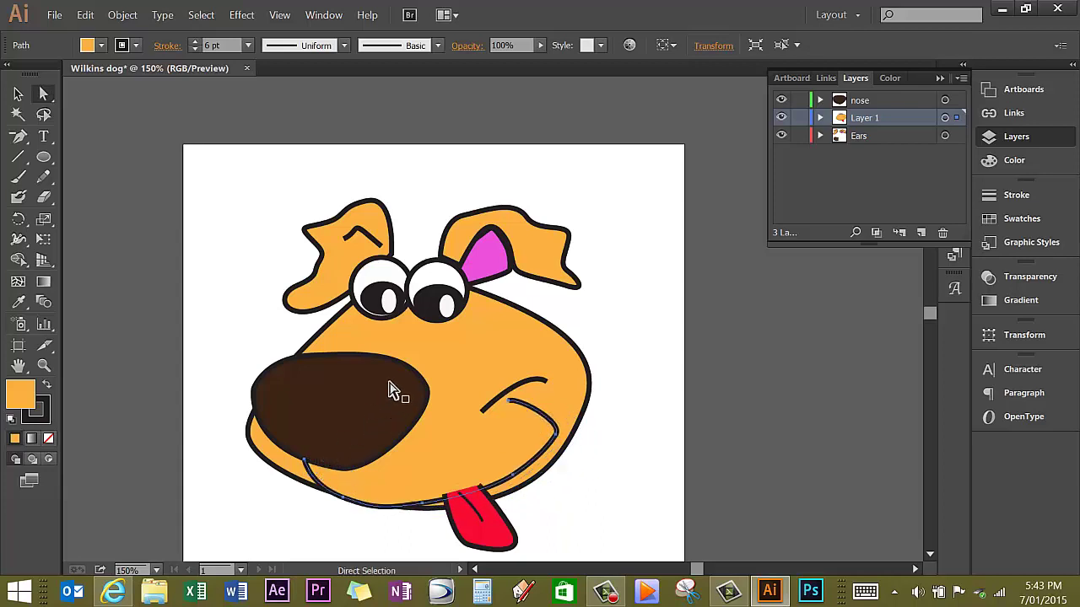
mouse_move(346, 504)
mouse_down()
mouse_move(353, 493)
mouse_move(346, 503)
mouse_up()
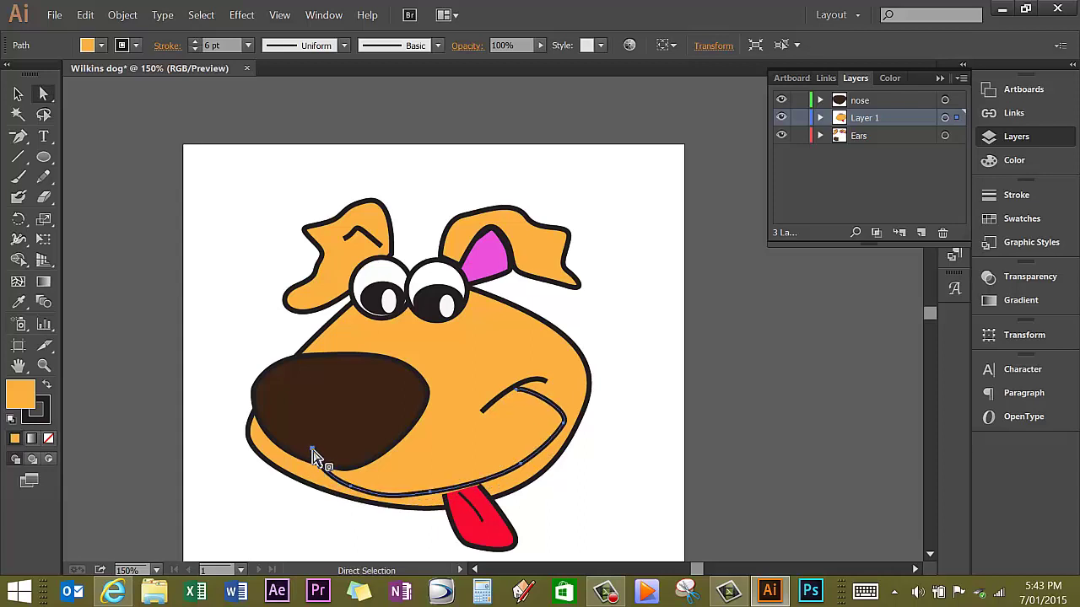
drag(311, 451, 328, 470)
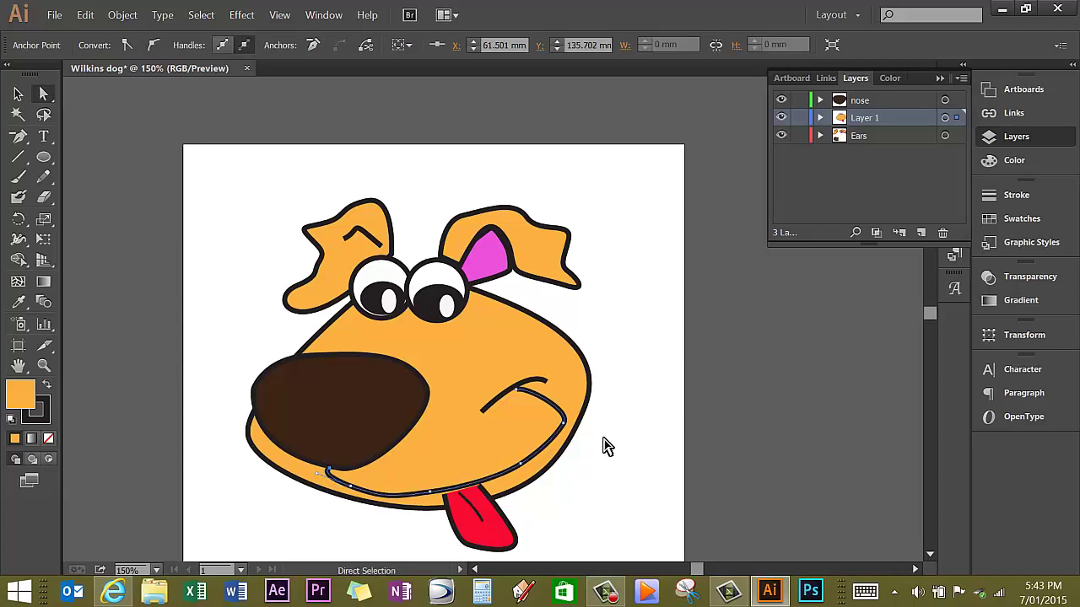
mouse_move(567, 432)
mouse_down()
mouse_move(544, 419)
mouse_move(535, 434)
mouse_move(570, 429)
mouse_move(563, 417)
mouse_up()
key(v)
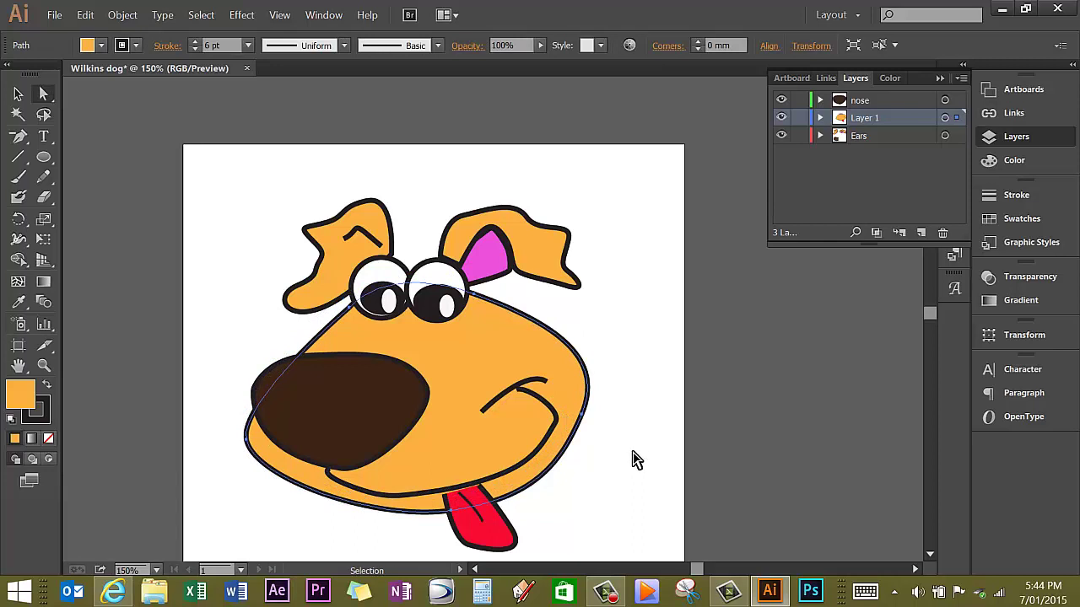
click(636, 460)
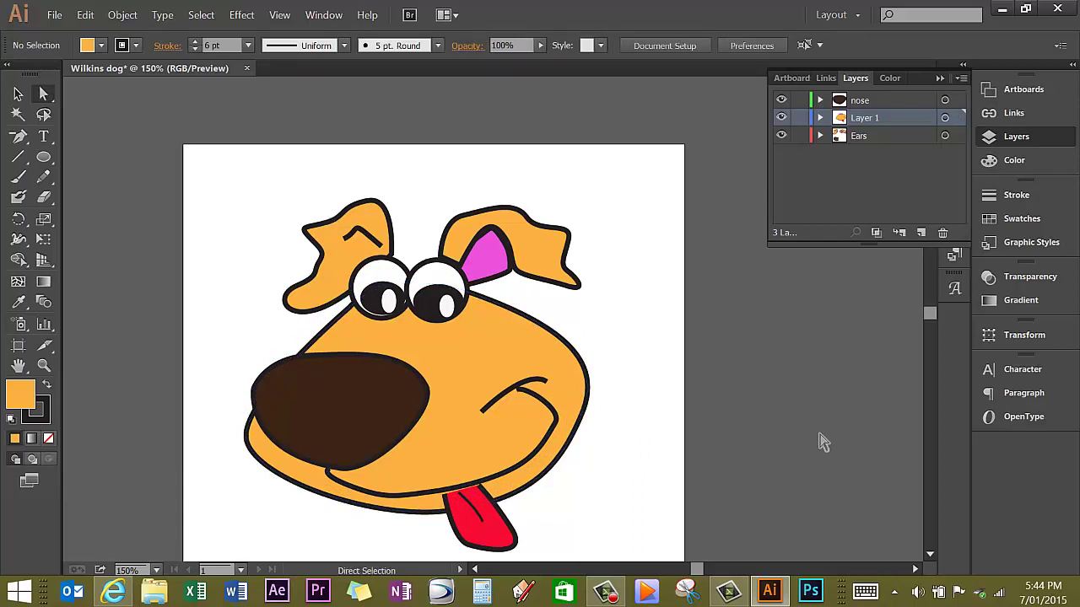